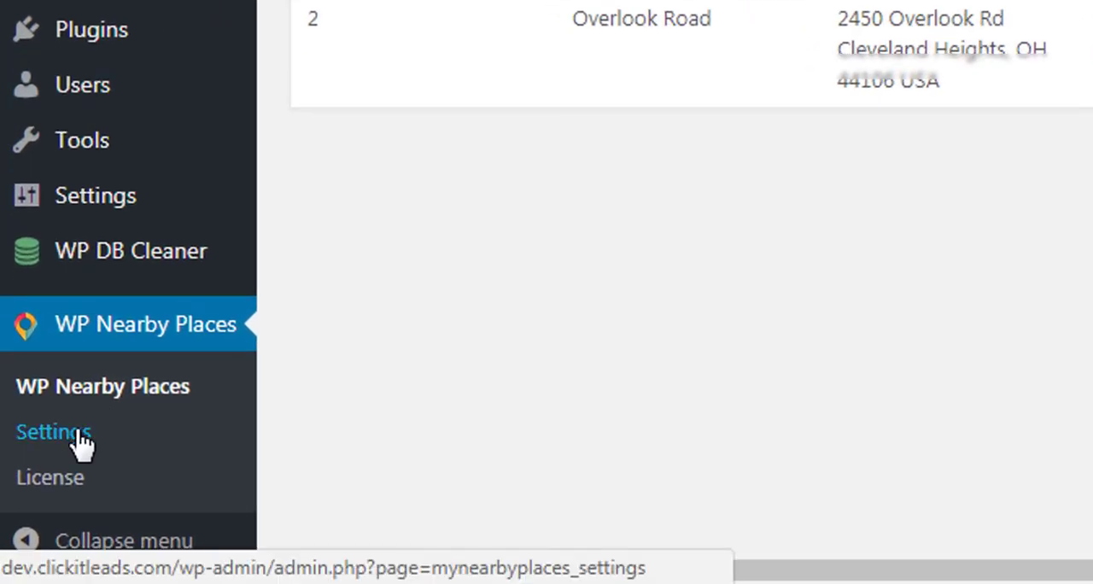
Open the plugin's Settings and License pages in separate tabs and close the duplicate Settings and License tabs.
{"action": "right_click", "coordinate": [83, 439]}
{"action": "left_click", "coordinate": [266, 172]}
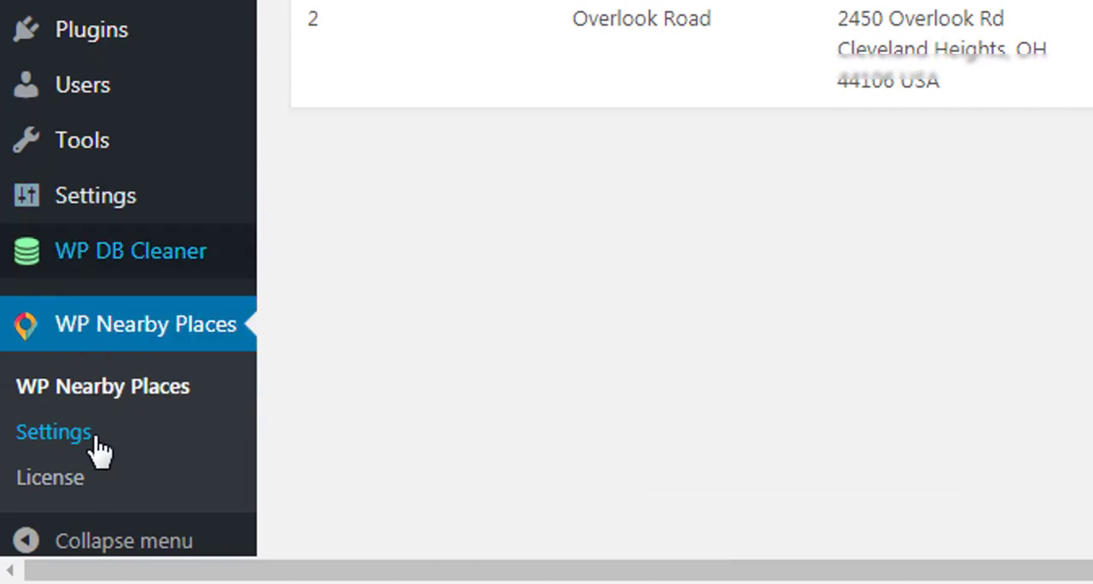
{"action": "right_click", "coordinate": [52, 482]}
{"action": "left_click", "coordinate": [146, 230]}
{"action": "left_click", "coordinate": [340, 12]}
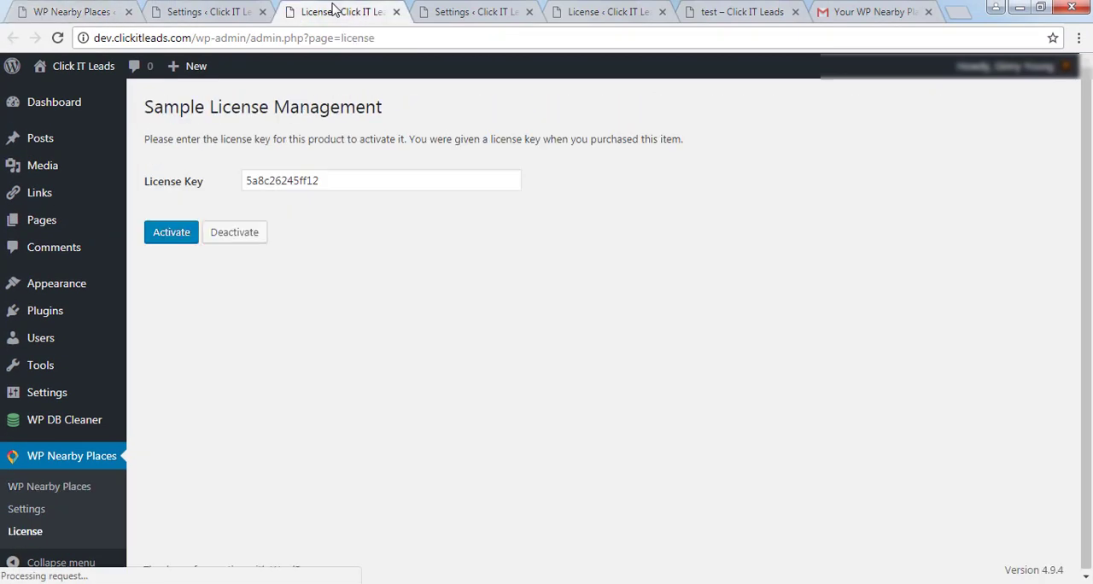
{"action": "left_click", "coordinate": [529, 12]}
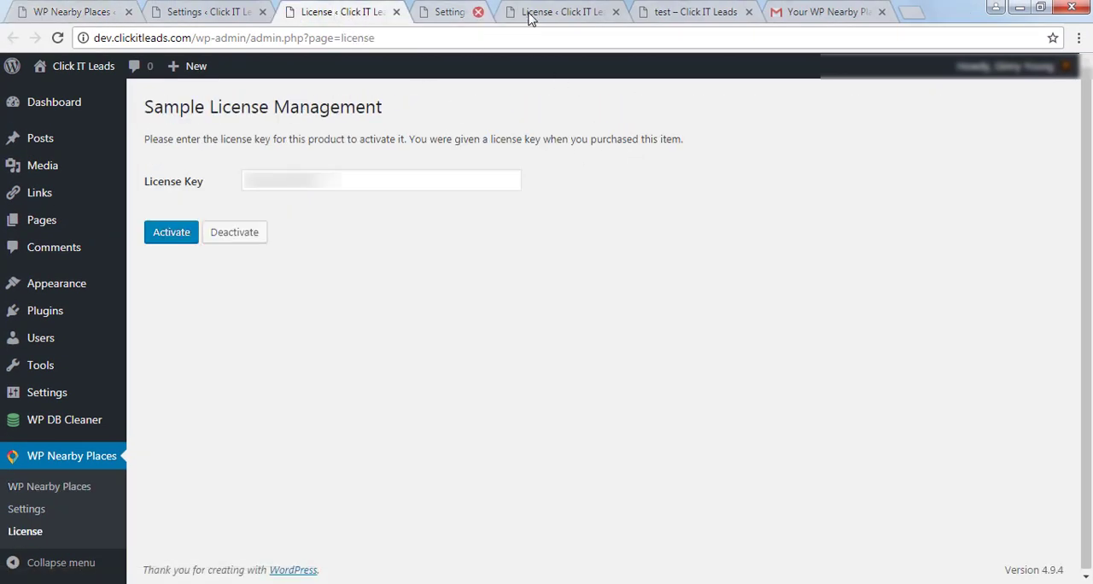
{"action": "left_click", "coordinate": [529, 12]}
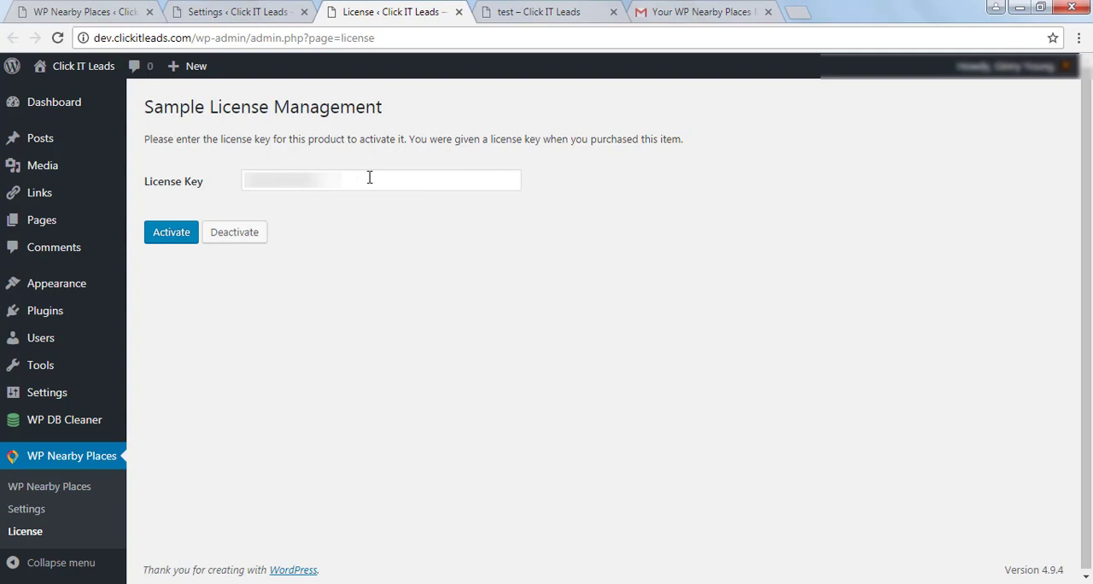
Switch to the Gmail order e-mail and locate the license key for WP Nearby Places Premium Plus.
{"action": "left_click", "coordinate": [701, 12]}
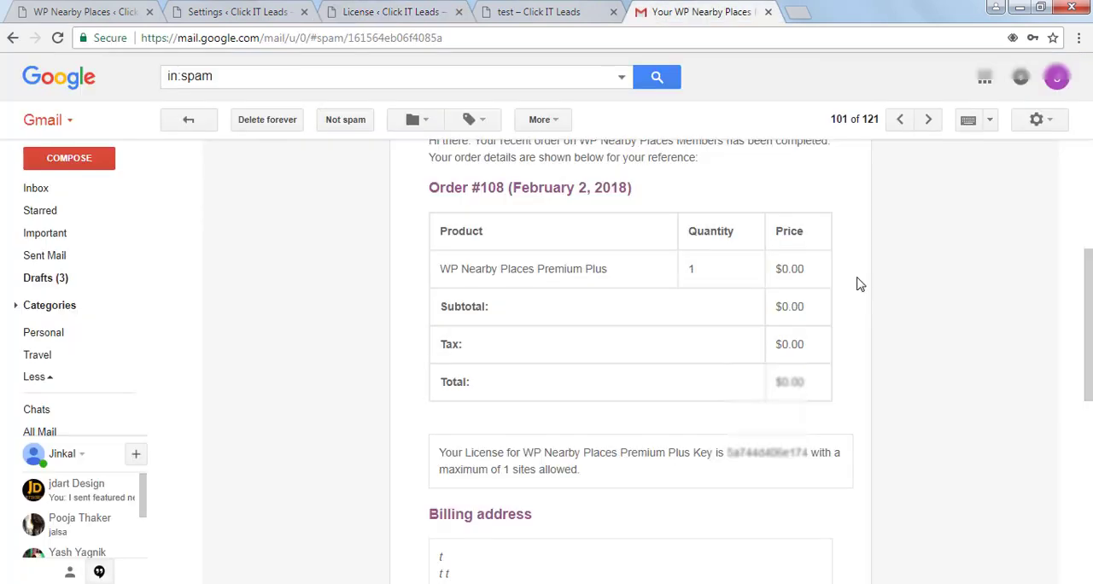
{"action": "scroll", "coordinate": [845, 290], "scroll_direction": "down", "scroll_amount": 1}
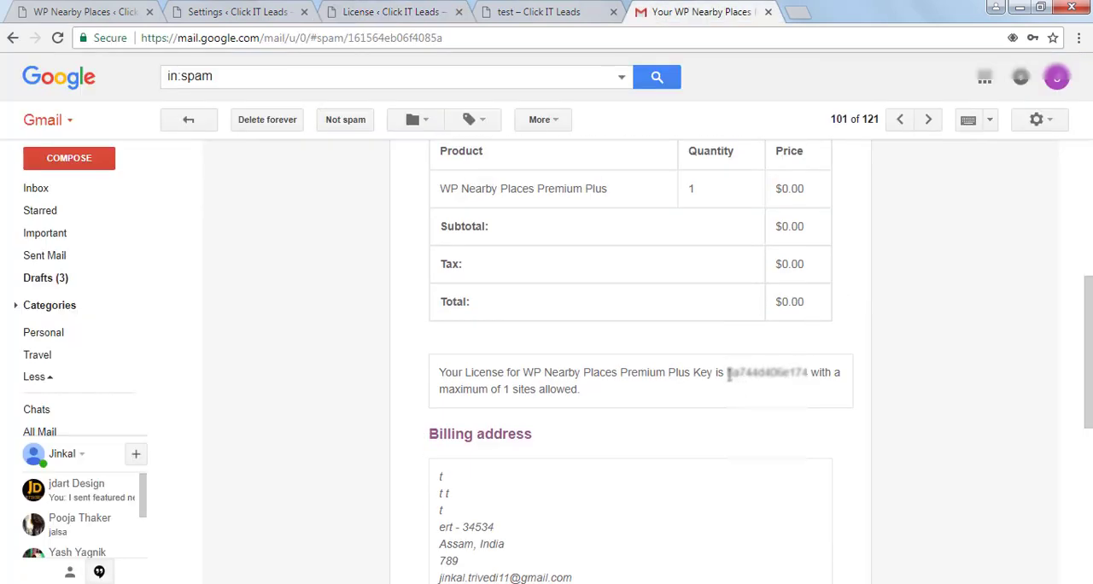
{"action": "left_click_drag", "start_coordinate": [727, 372], "coordinate": [805, 372]}
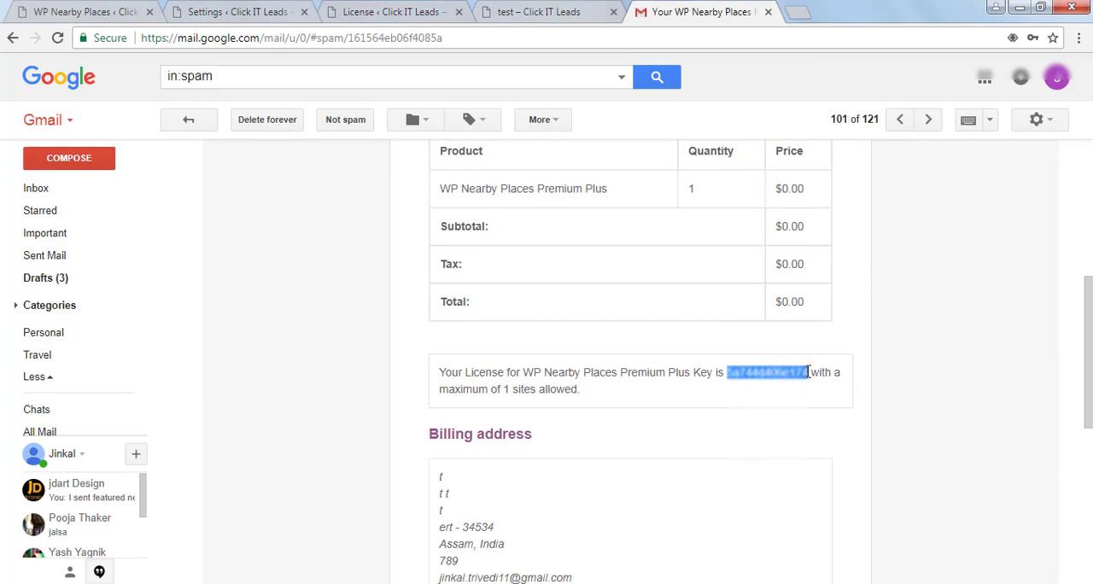
{"action": "triple_click", "coordinate": [776, 372]}
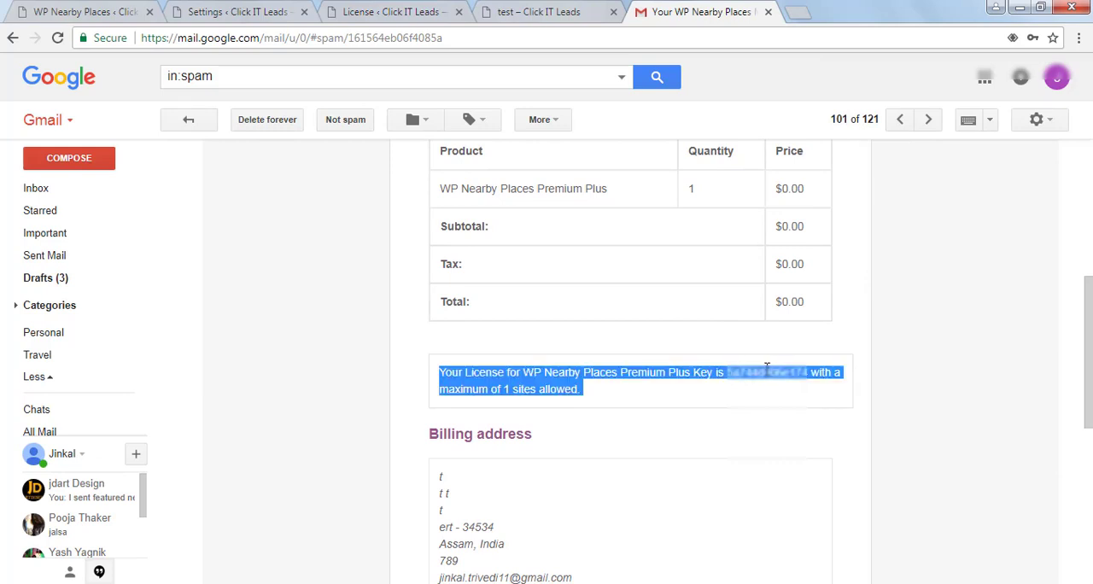
{"action": "left_click", "coordinate": [748, 373]}
Return to the plugin's License page and check the License Key field.
{"action": "left_click", "coordinate": [397, 12]}
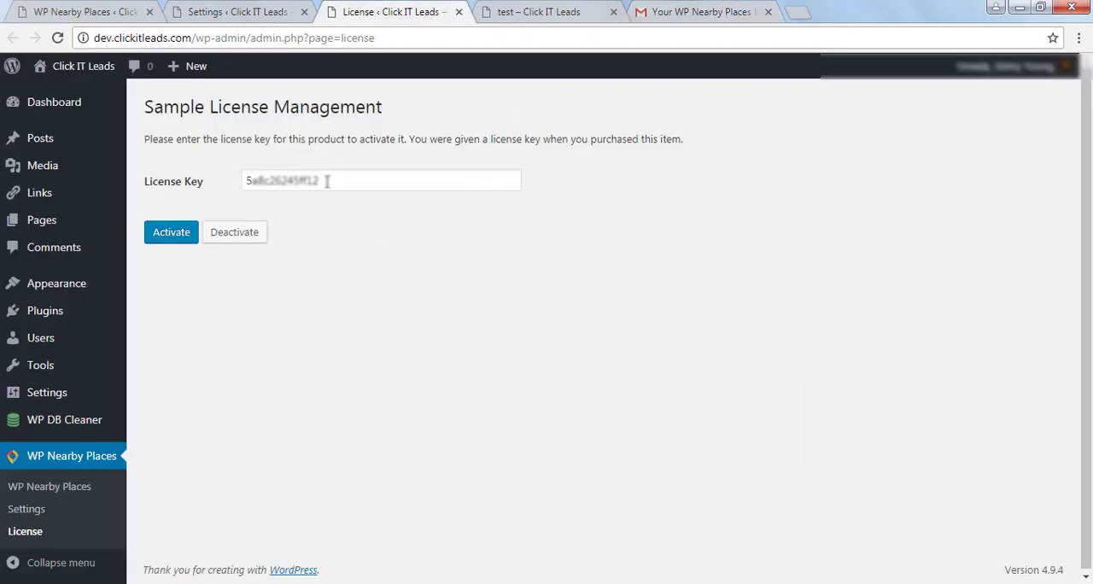
{"action": "left_click_drag", "start_coordinate": [336, 176], "coordinate": [208, 180]}
{"action": "left_click", "coordinate": [422, 254]}
Check the Google Maps API Key field on the plugin's Settings page.
{"action": "left_click", "coordinate": [229, 12]}
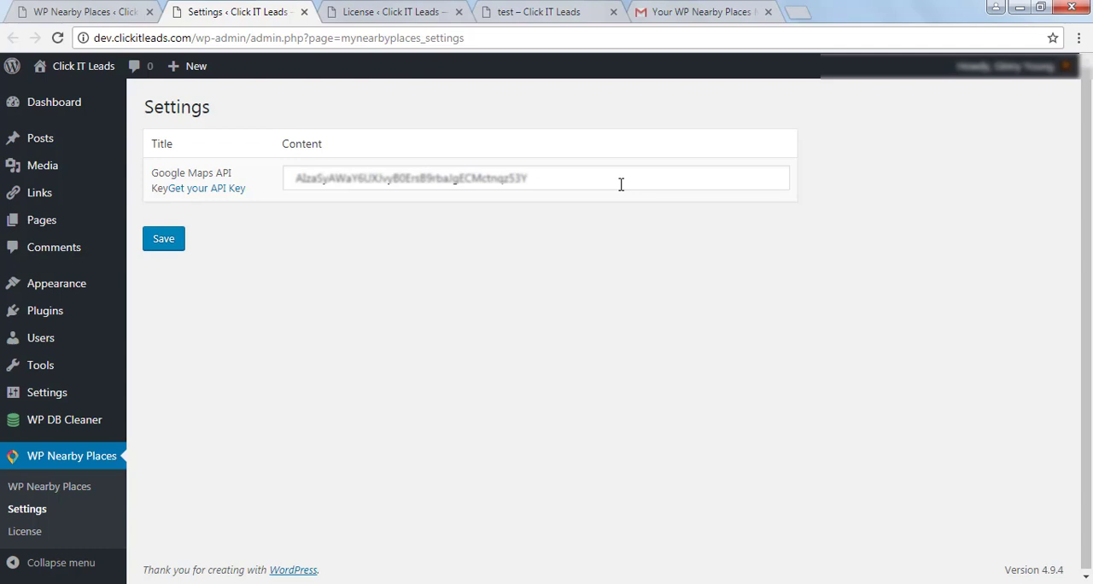
{"action": "left_click_drag", "start_coordinate": [567, 180], "coordinate": [253, 182]}
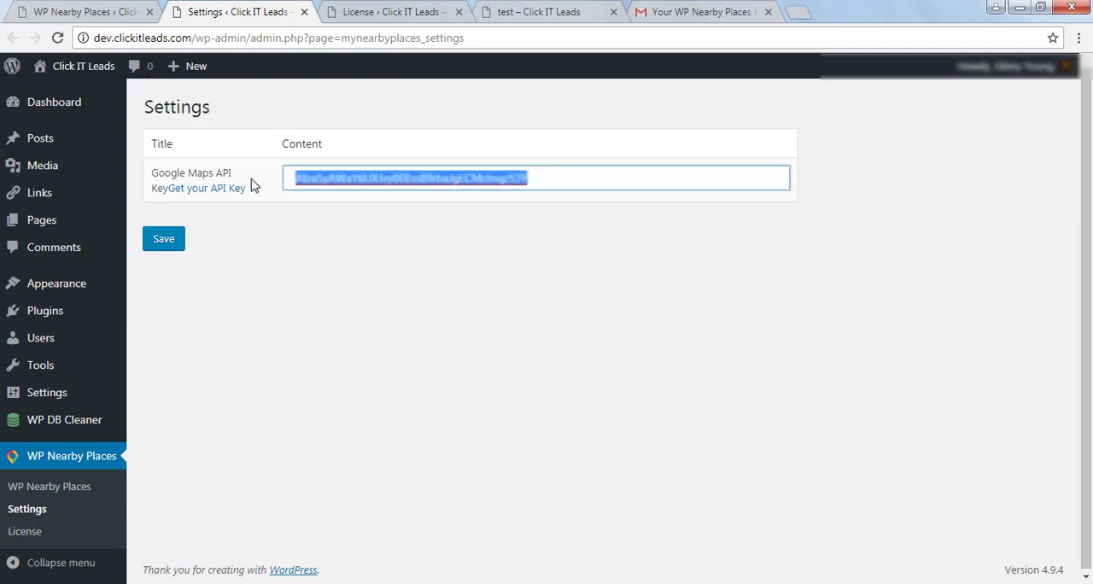
{"action": "left_click", "coordinate": [680, 270]}
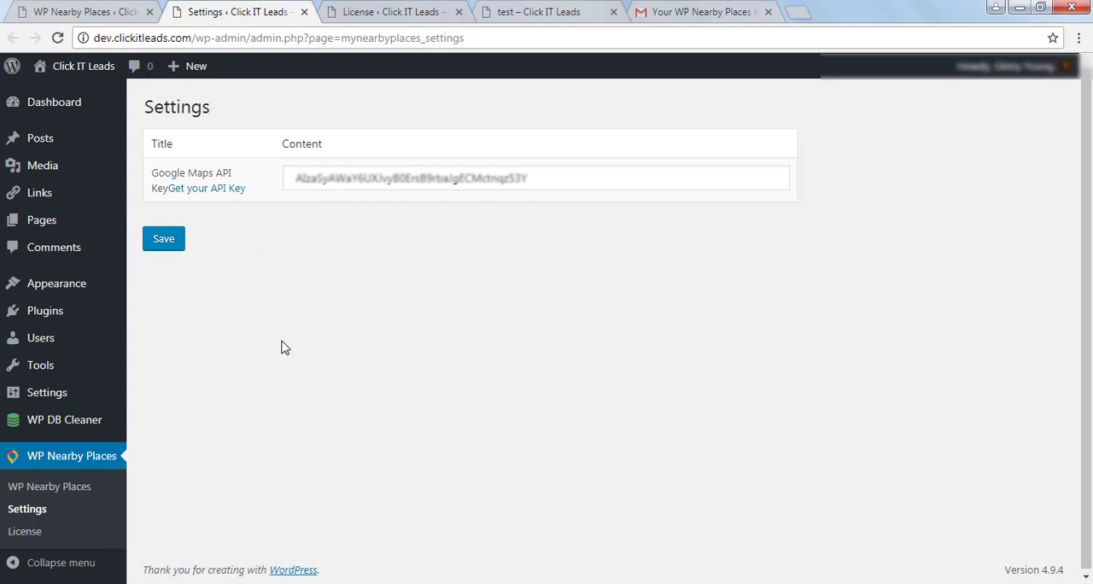
Go to the WP Nearby Places management area, start a new area and look over its location fields.
{"action": "left_click", "coordinate": [84, 494]}
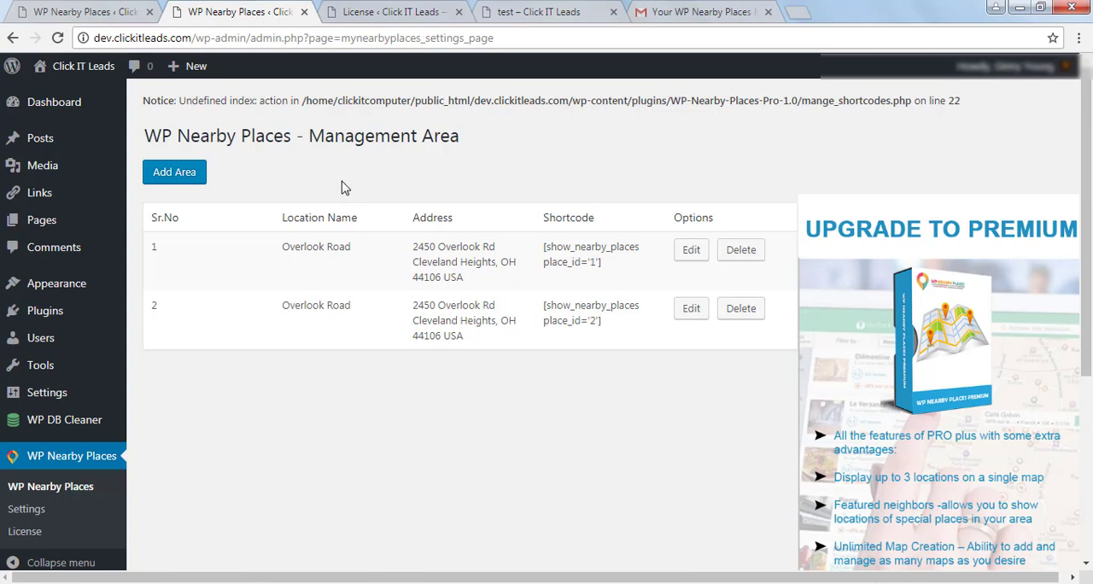
{"action": "left_click", "coordinate": [163, 180]}
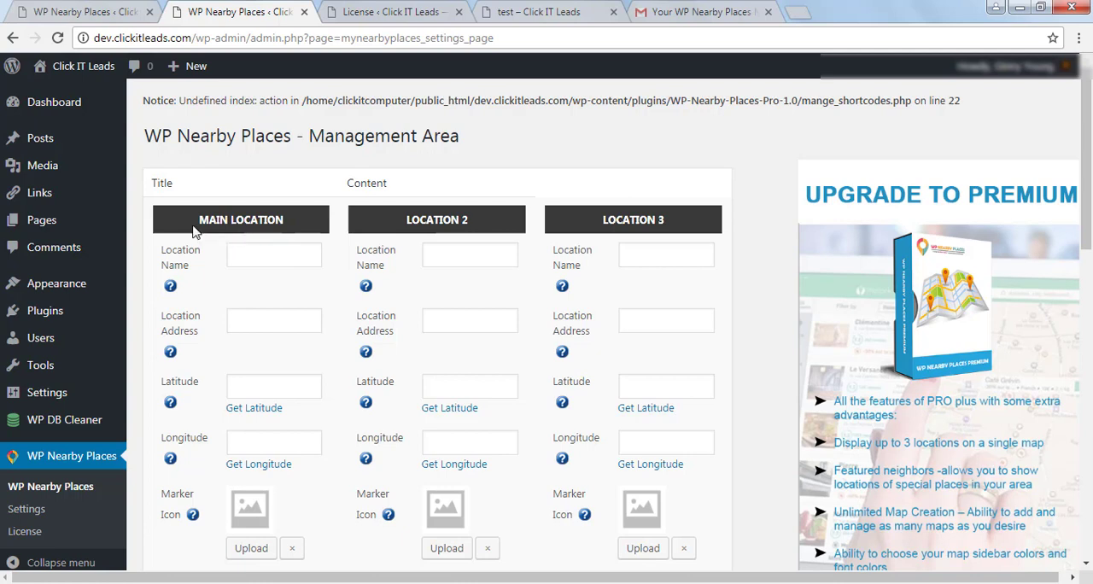
{"action": "left_click_drag", "start_coordinate": [197, 219], "coordinate": [311, 224]}
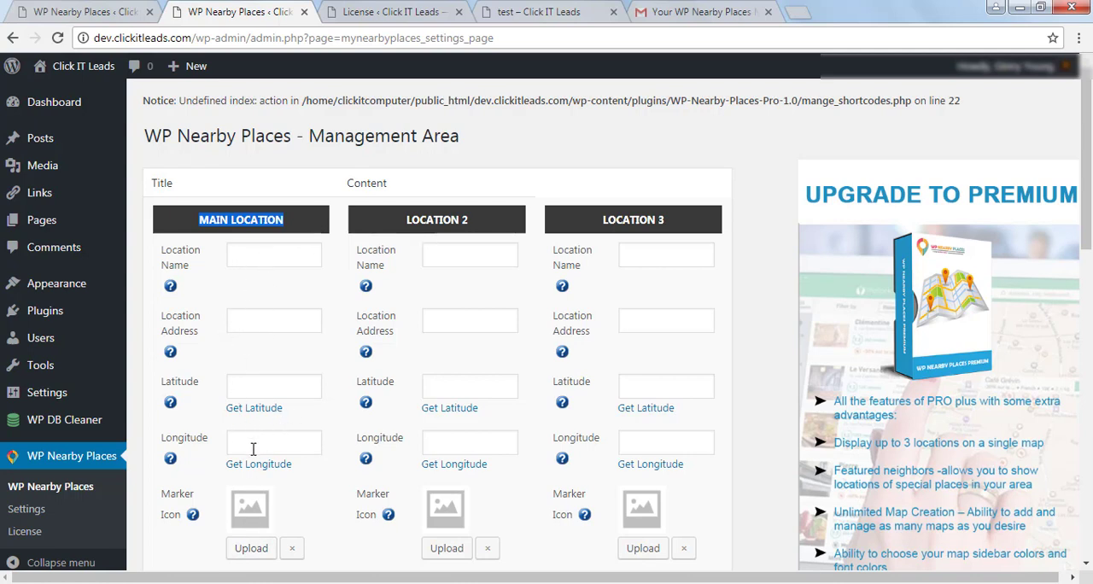
{"action": "scroll", "coordinate": [253, 448], "scroll_direction": "down", "scroll_amount": 2}
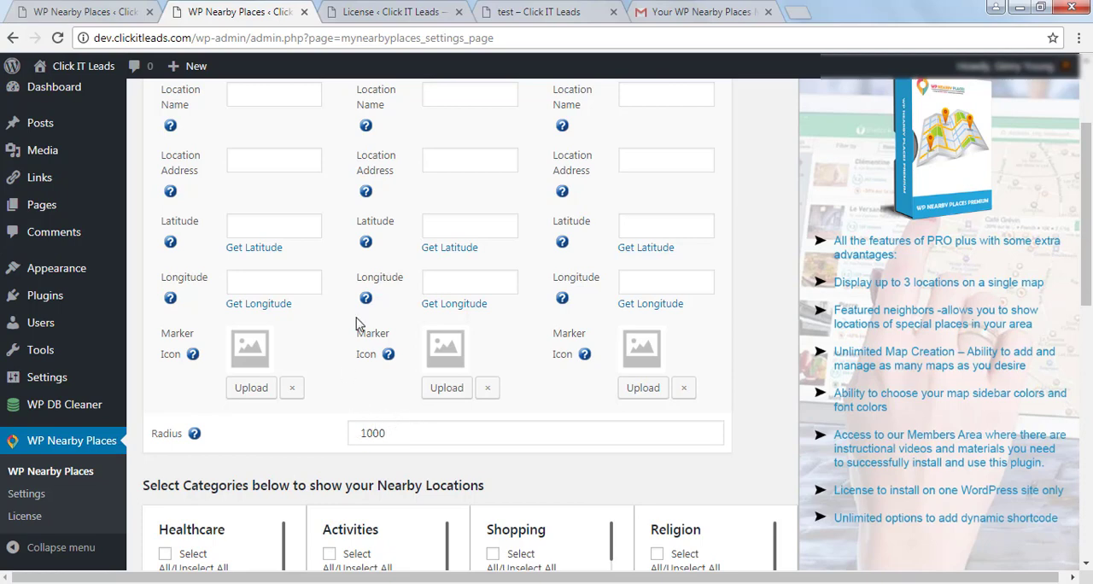
{"action": "scroll", "coordinate": [356, 320], "scroll_direction": "up", "scroll_amount": 1}
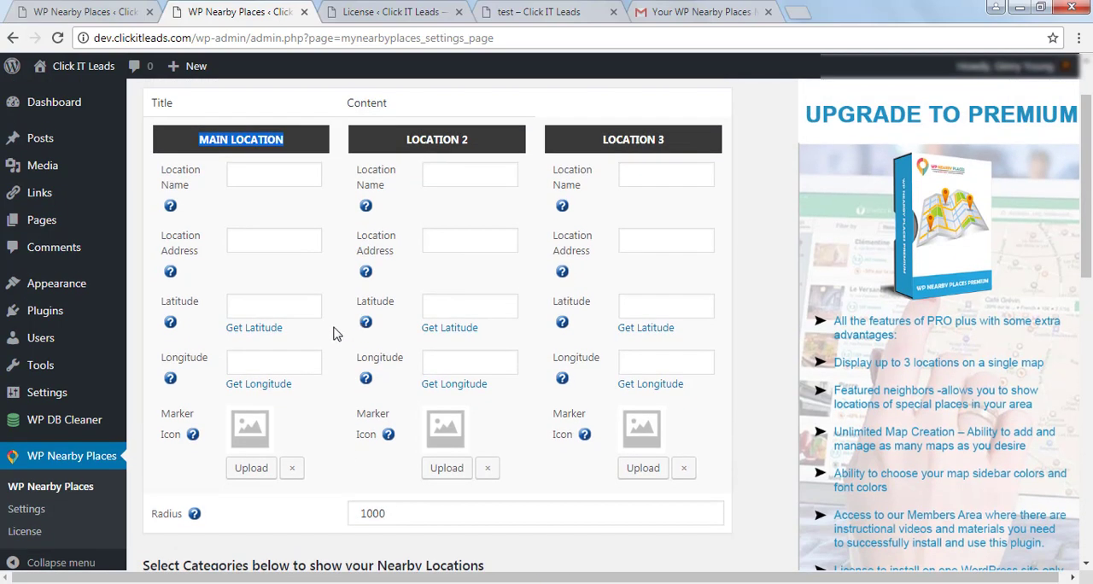
Open the main location's Get Latitude link in a new tab and switch to that tab.
{"action": "right_click", "coordinate": [246, 331]}
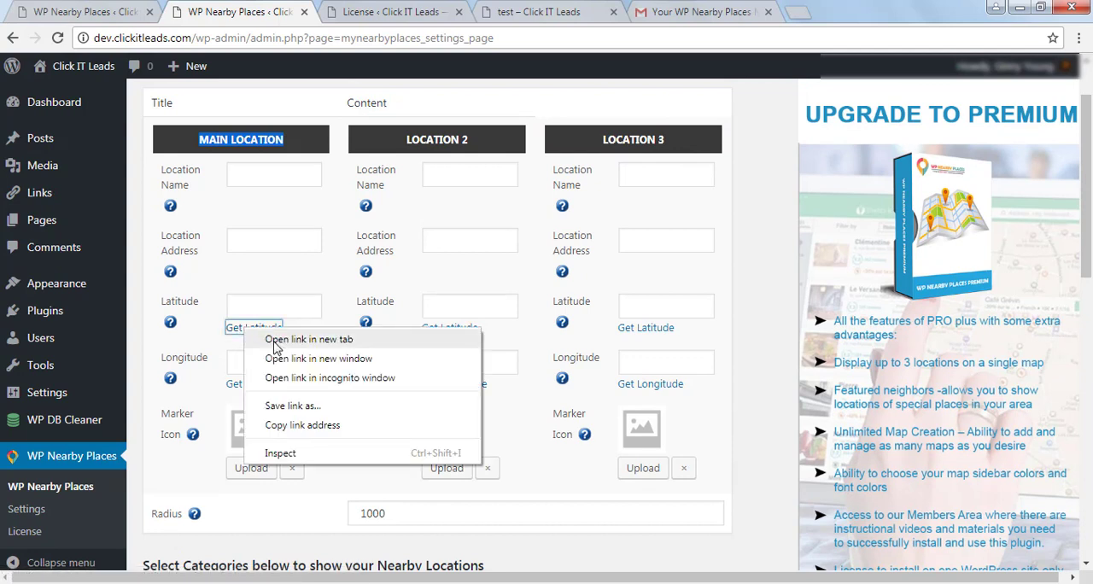
{"action": "left_click", "coordinate": [275, 340]}
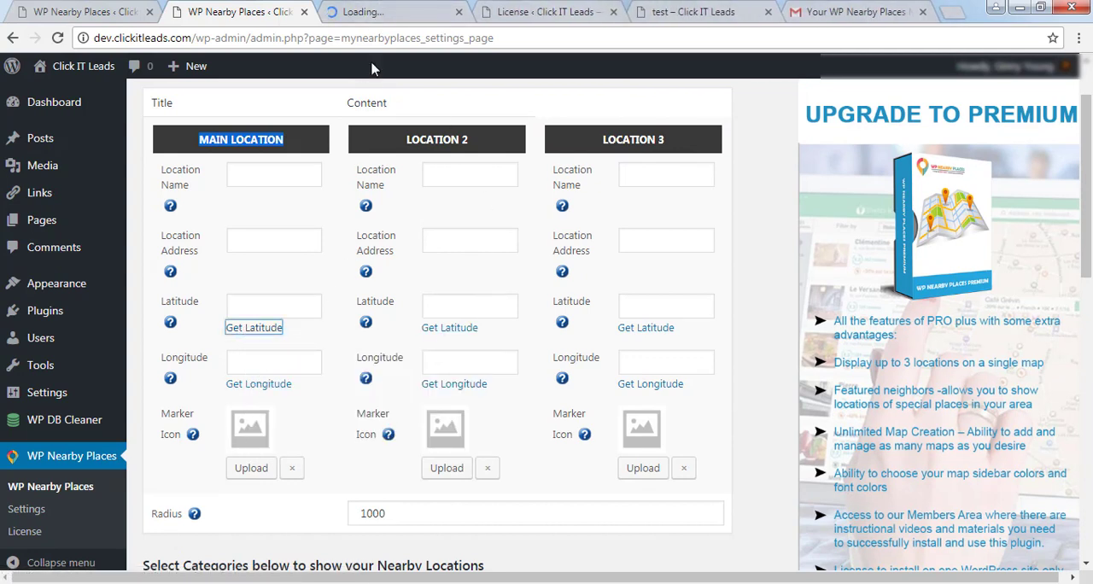
{"action": "left_click", "coordinate": [380, 9]}
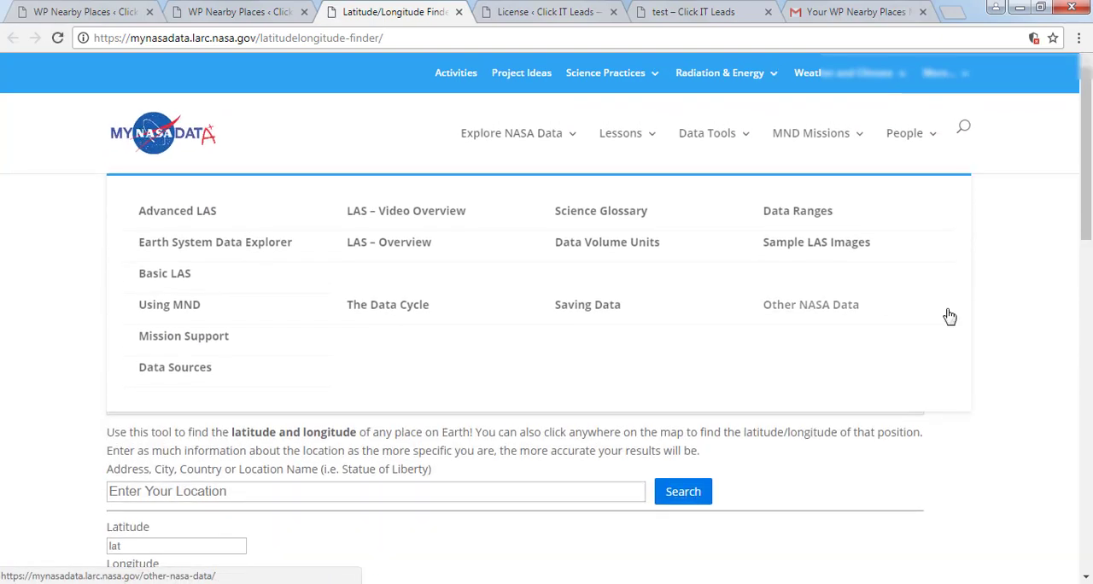
Search the Latitude/Longitude Finder for "starbucks ohio USA".
{"action": "scroll", "coordinate": [1084, 256], "scroll_direction": "down", "scroll_amount": 2}
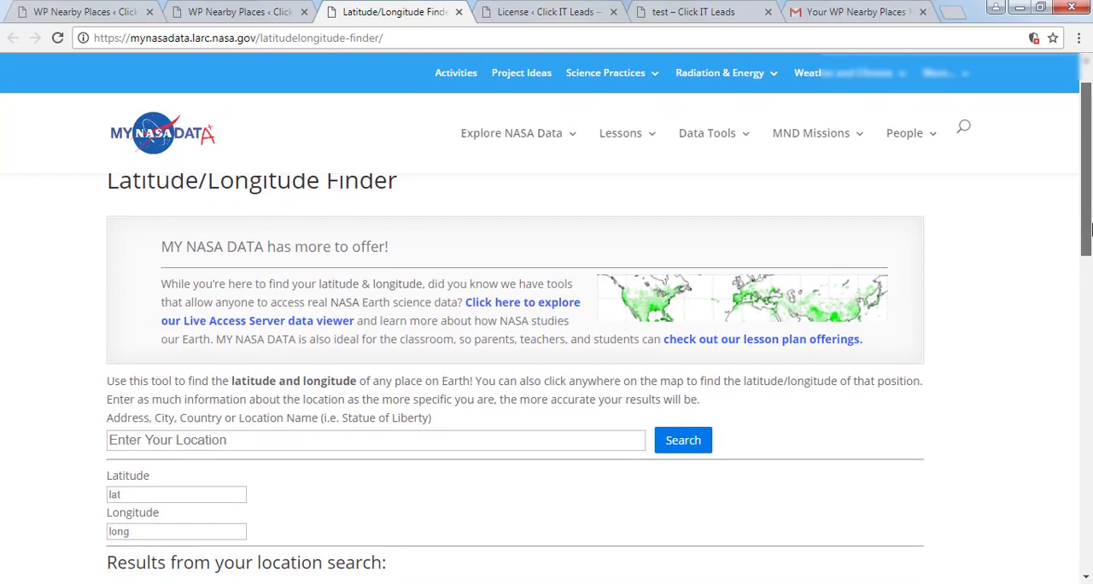
{"action": "left_click", "coordinate": [224, 330]}
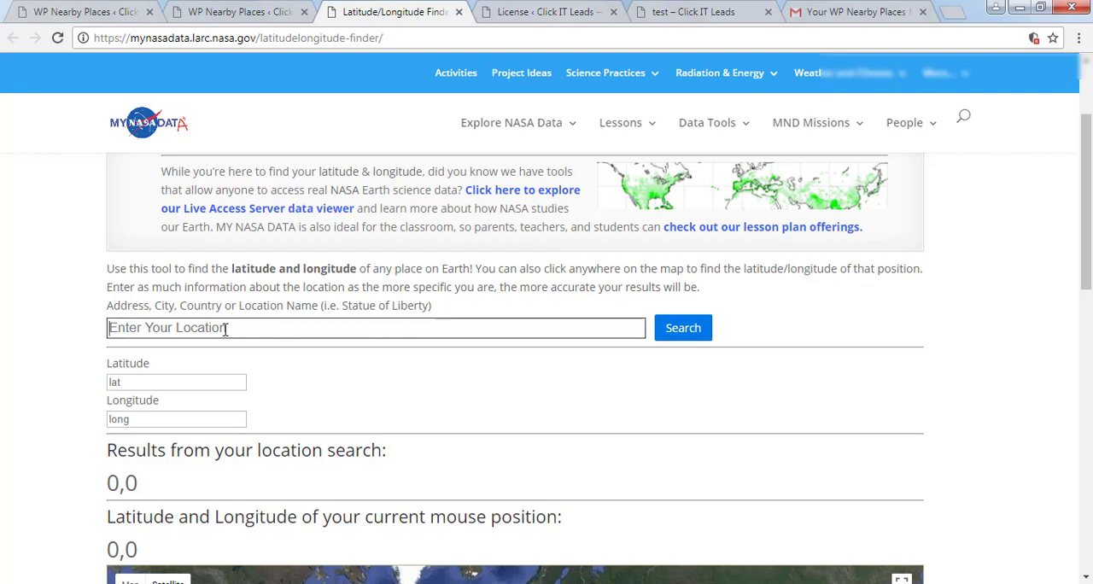
{"action": "type", "text": "starbuc"}
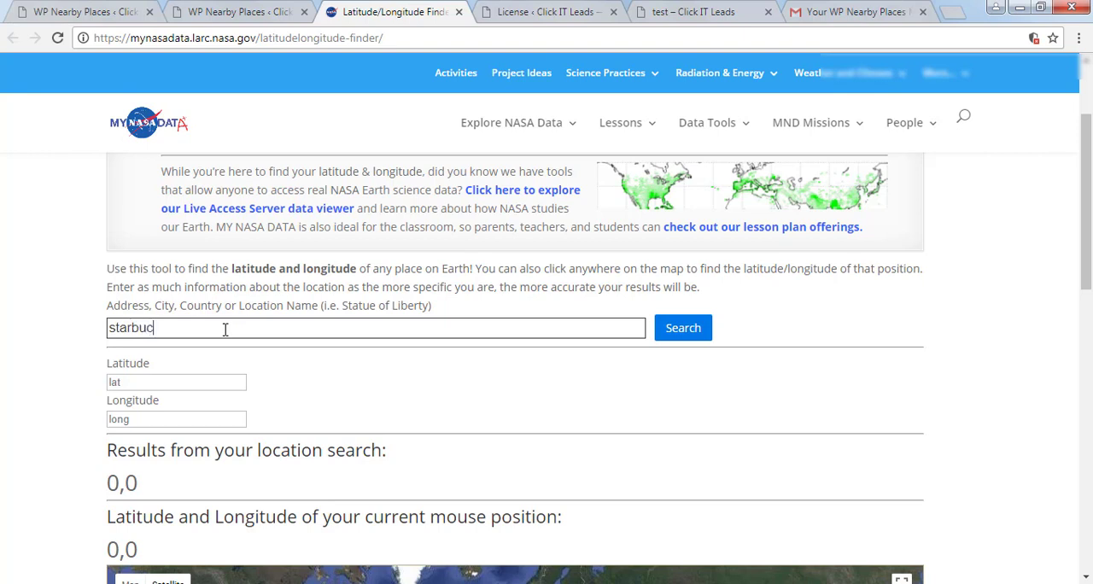
{"action": "type", "text": "ks ohio USA"}
{"action": "key", "text": "Return"}
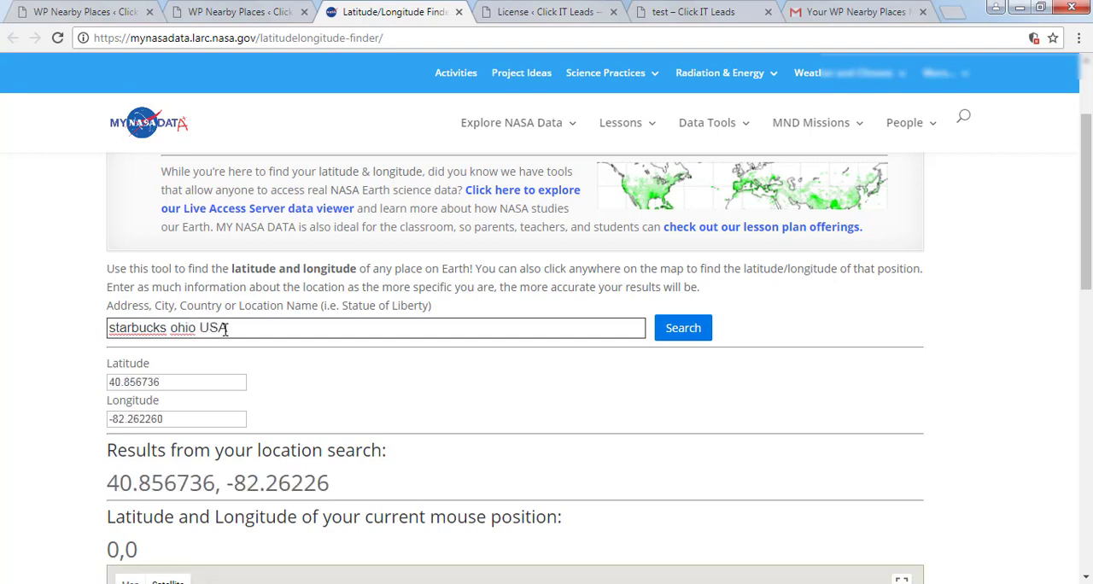
Examine the found Starbucks location on the map and its latitude and longitude values.
{"action": "scroll", "coordinate": [669, 367], "scroll_direction": "down", "scroll_amount": 2}
{"action": "scroll", "coordinate": [668, 368], "scroll_direction": "down", "scroll_amount": 1}
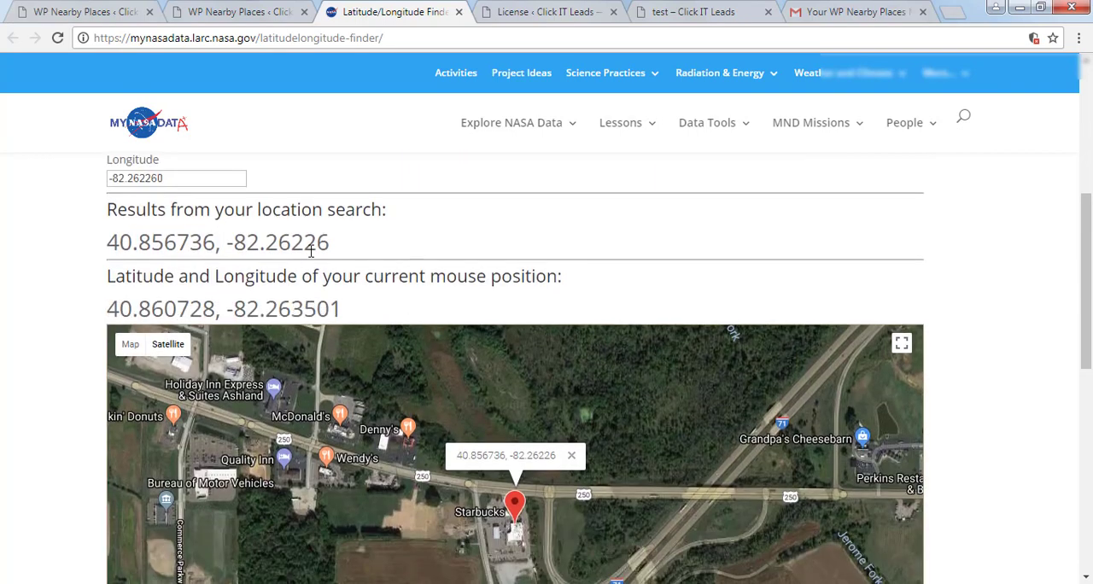
{"action": "scroll", "coordinate": [323, 244], "scroll_direction": "up", "scroll_amount": 2}
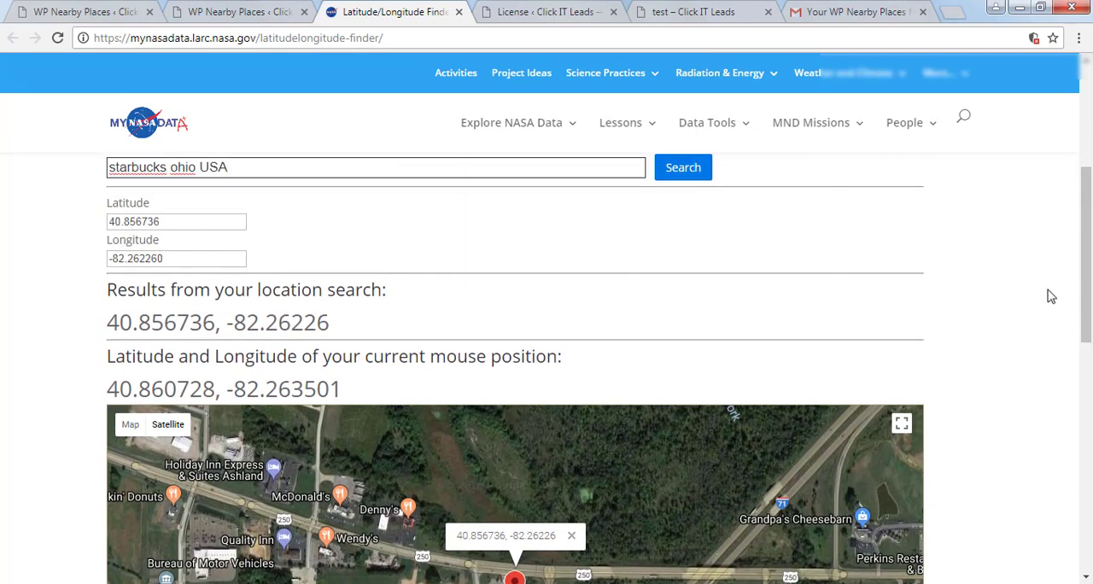
{"action": "scroll", "coordinate": [1074, 302], "scroll_direction": "down", "scroll_amount": 2}
{"action": "scroll", "coordinate": [1074, 302], "scroll_direction": "down", "scroll_amount": 2}
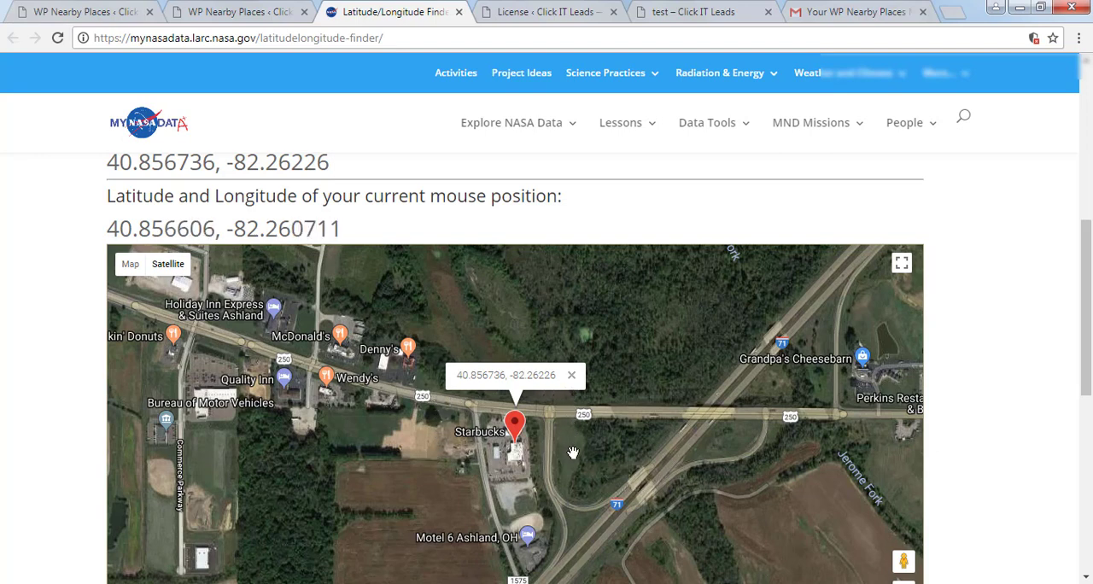
{"action": "scroll", "coordinate": [1076, 402], "scroll_direction": "up", "scroll_amount": 2}
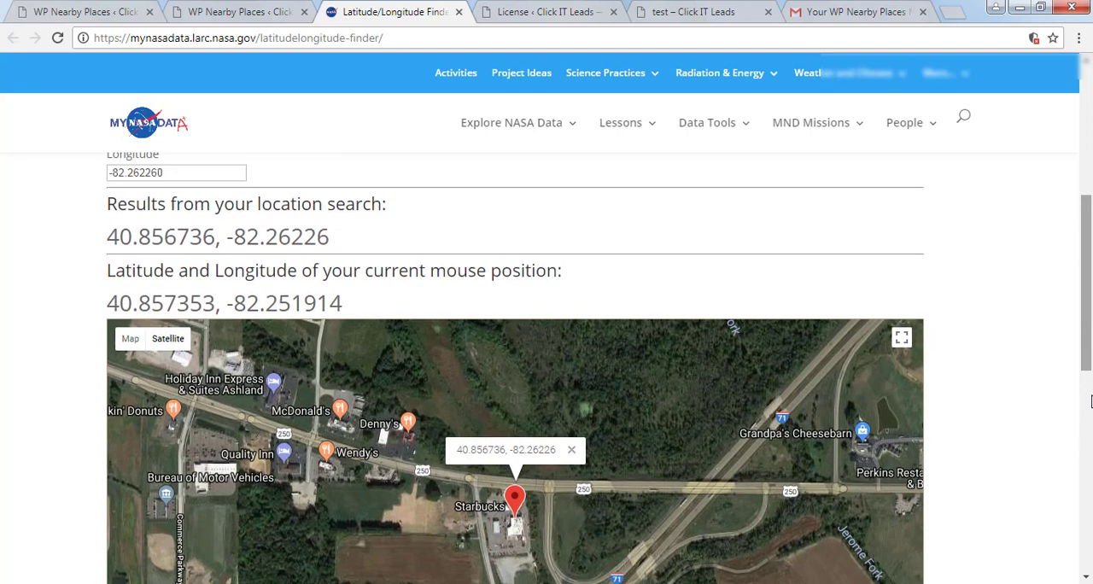
{"action": "scroll", "coordinate": [346, 226], "scroll_direction": "up", "scroll_amount": 2}
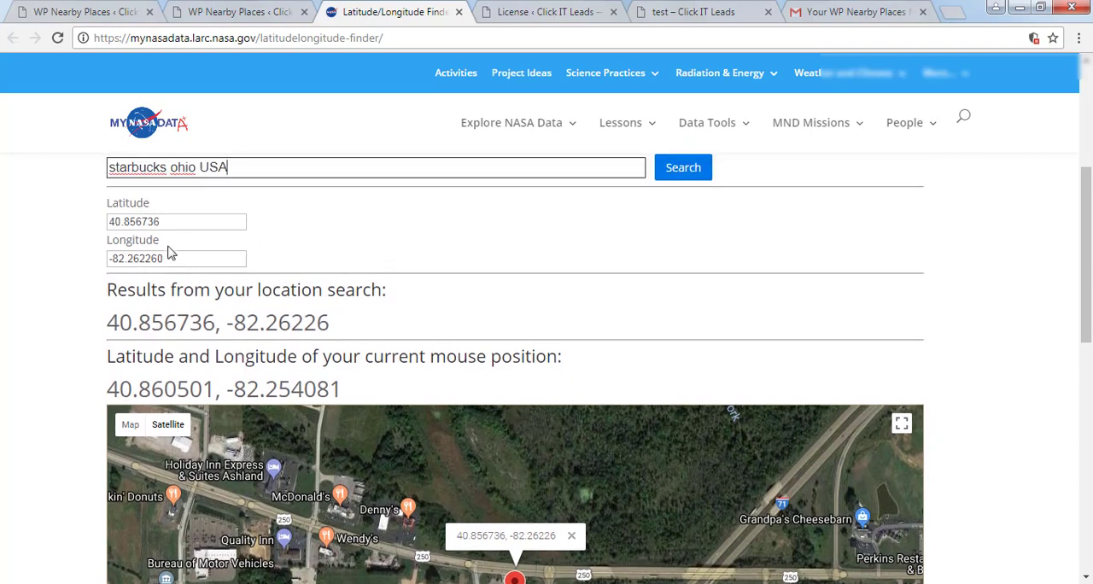
Copy "Starbucks,Cleveland Heights,Ohio" from the Latitude/Longitude Finder's search field into the main location's Location Name.
{"action": "left_click", "coordinate": [229, 12]}
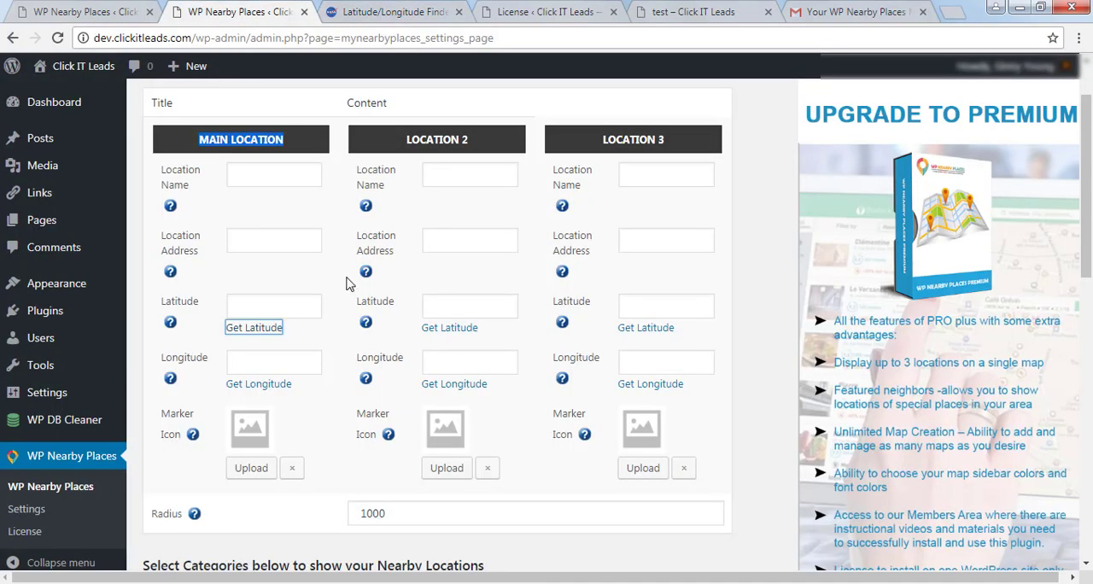
{"action": "left_click", "coordinate": [262, 174]}
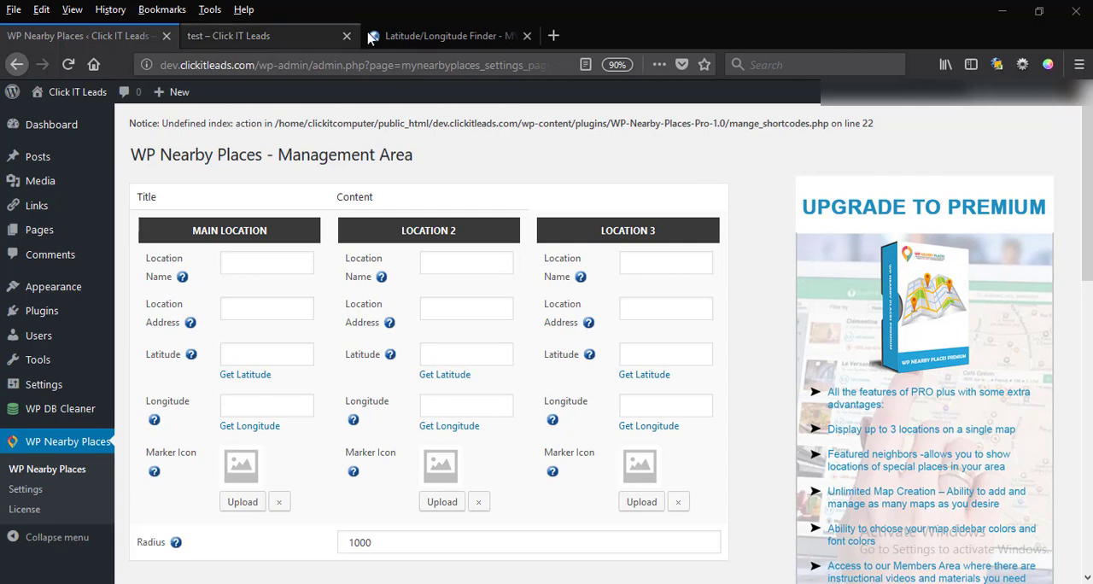
{"action": "left_click", "coordinate": [417, 36]}
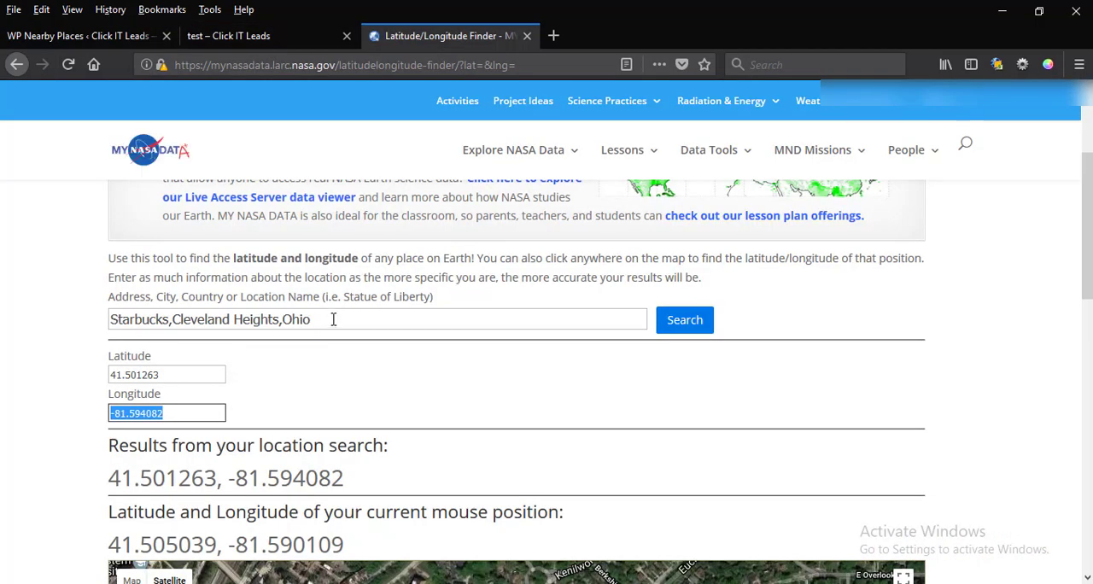
{"action": "left_click", "coordinate": [344, 317]}
{"action": "left_click_drag", "start_coordinate": [344, 316], "coordinate": [94, 312]}
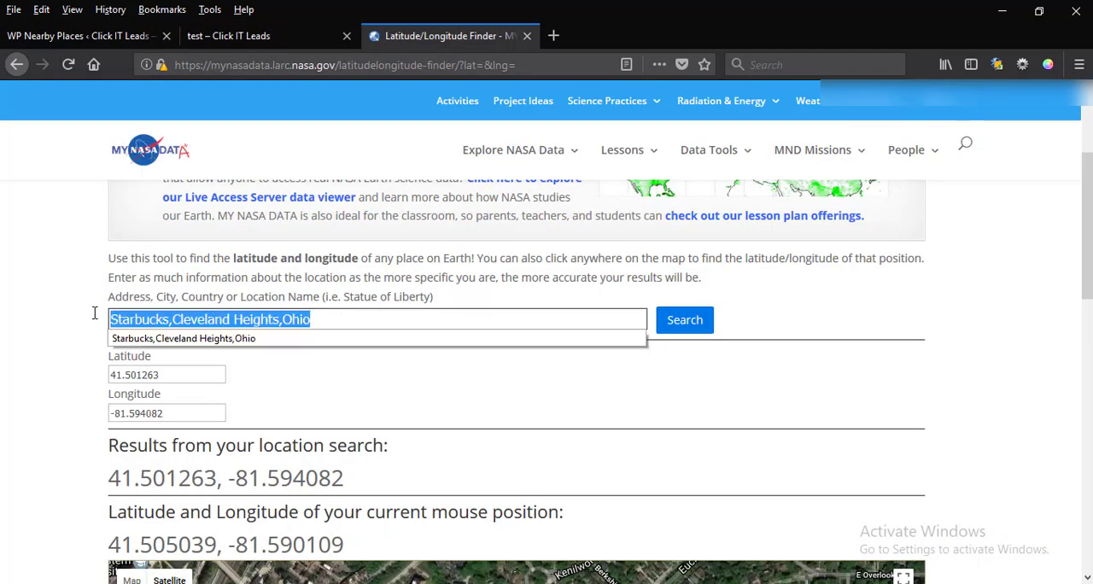
{"action": "left_click", "coordinate": [143, 38]}
{"action": "left_click", "coordinate": [241, 261]}
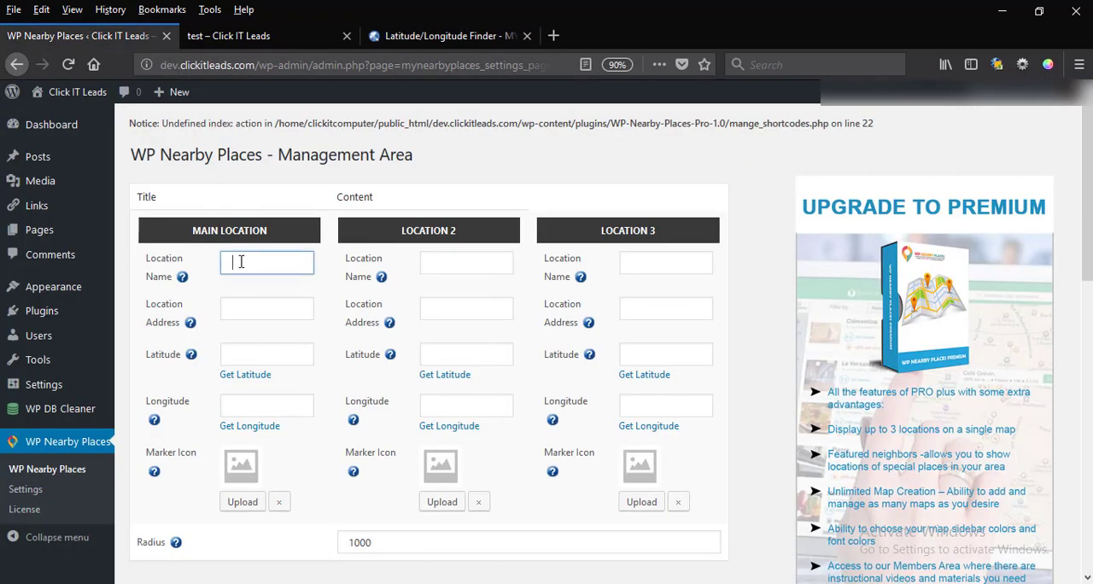
{"action": "key", "text": "ctrl+v"}
{"action": "left_click_drag", "start_coordinate": [246, 263], "coordinate": [356, 261]}
{"action": "left_click", "coordinate": [280, 261]}
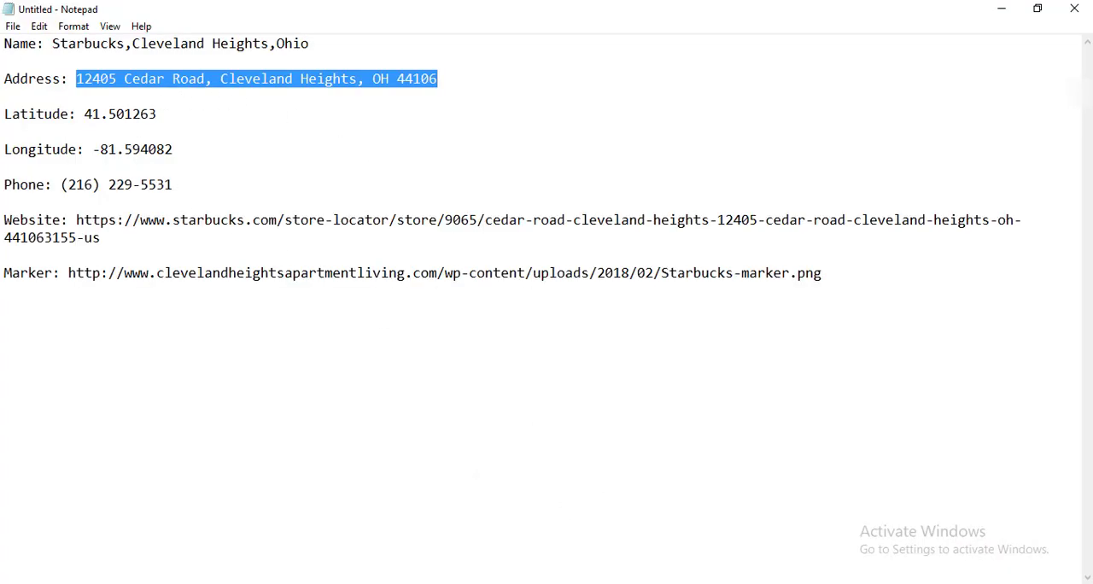
Paste the Starbucks store's street address copied from Notepad into the main location's Location Address in the WP Nearby Places form.
{"action": "key", "text": "alt+Tab"}
{"action": "left_click", "coordinate": [227, 307]}
{"action": "type", "text": "12405 Cedar Road, Cleveland Heights, OH 44106"}
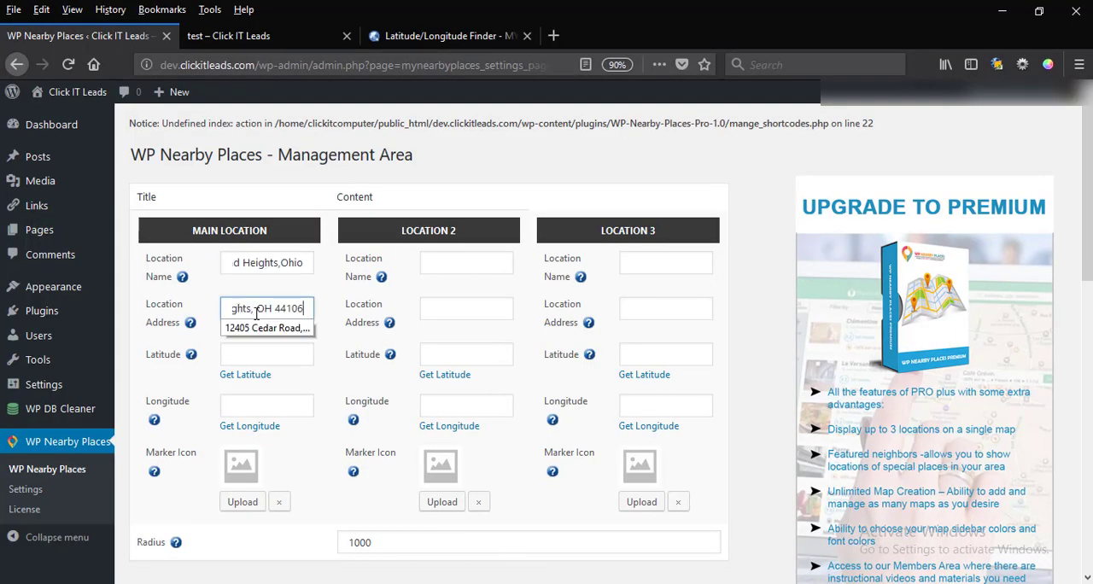
Copy the latitude 41.501263 from the Latitude/Longitude Finder into the main location's Latitude.
{"action": "left_click", "coordinate": [376, 36]}
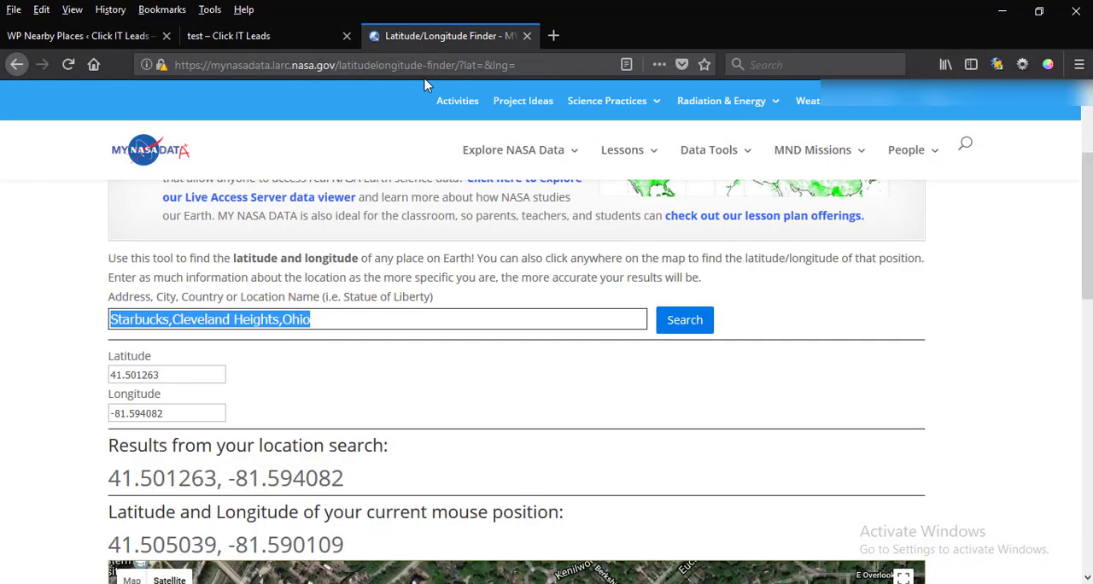
{"action": "double_click", "coordinate": [164, 373]}
{"action": "key", "text": "ctrl+c"}
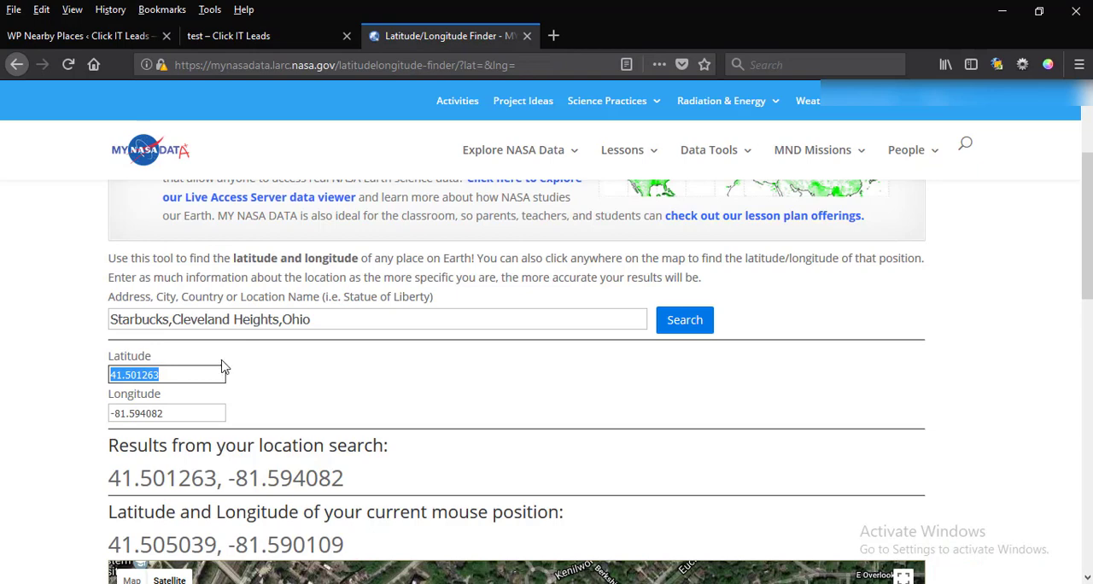
{"action": "left_click", "coordinate": [107, 35]}
{"action": "left_click", "coordinate": [264, 353]}
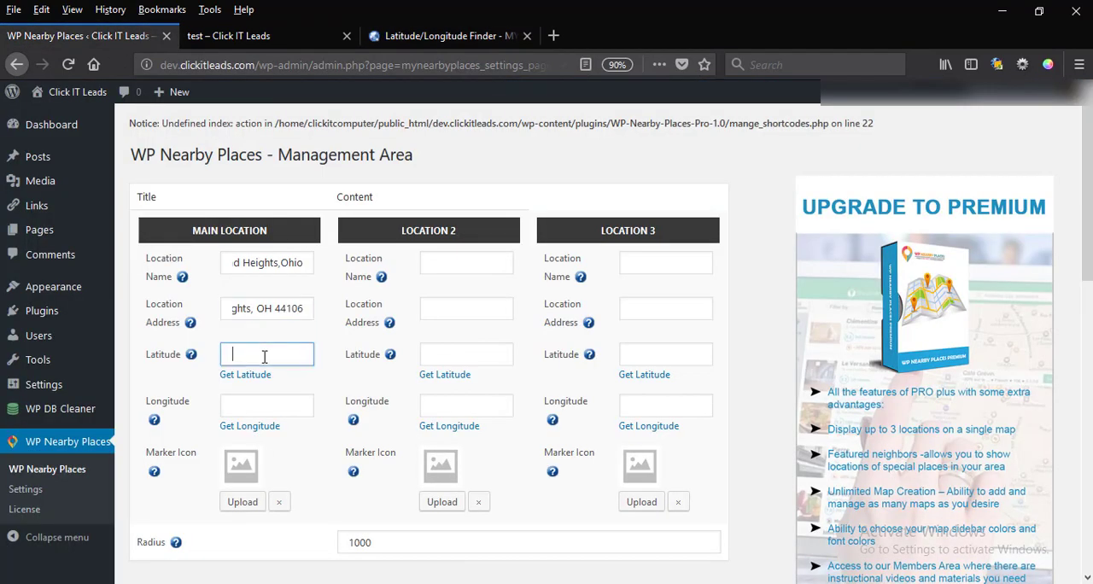
{"action": "key", "text": "ctrl+v"}
Copy the longitude -81.594082 from the Latitude/Longitude Finder into the main location's Longitude.
{"action": "left_click", "coordinate": [448, 36]}
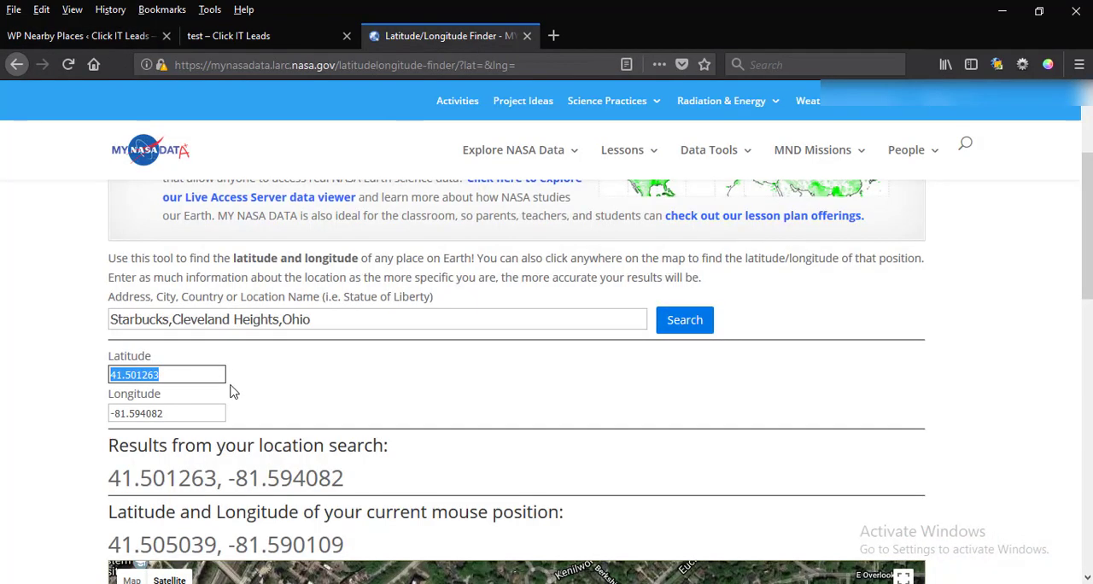
{"action": "left_click_drag", "start_coordinate": [166, 413], "coordinate": [2, 388]}
{"action": "key", "text": "ctrl+c"}
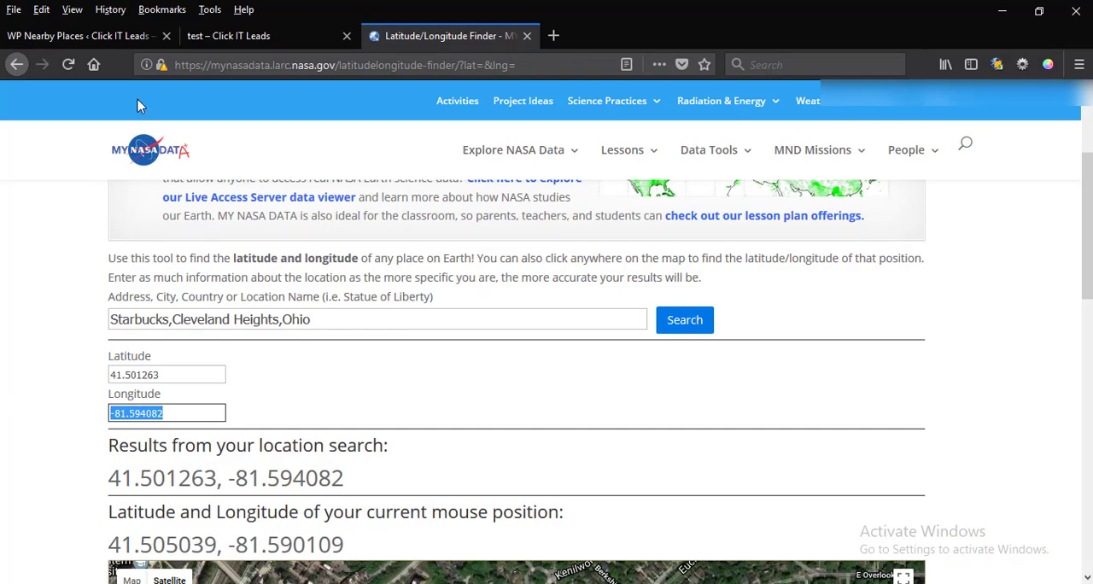
{"action": "left_click", "coordinate": [85, 36]}
{"action": "left_click", "coordinate": [249, 407]}
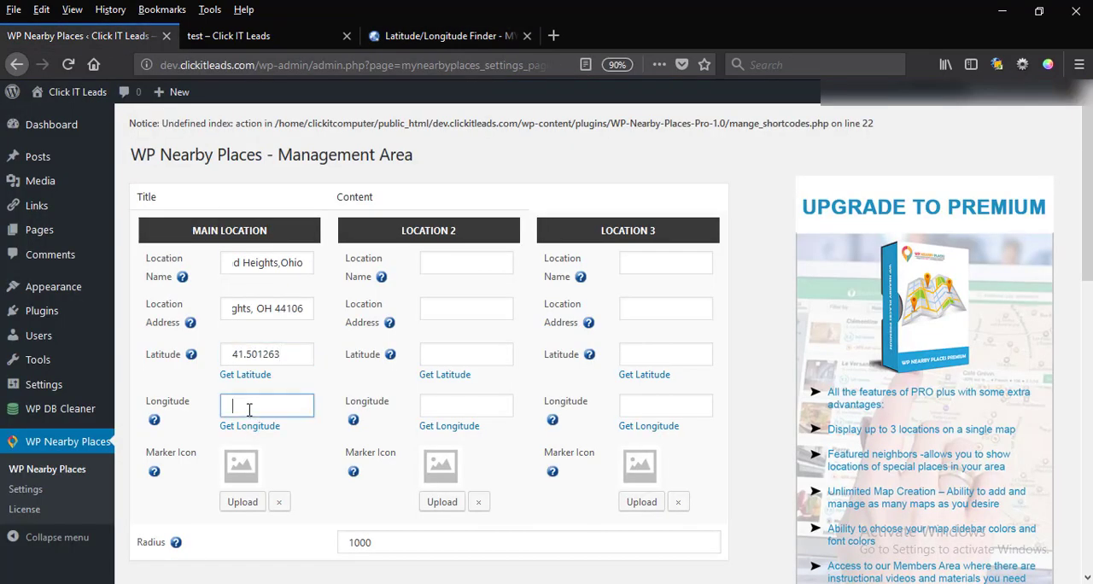
{"action": "key", "text": "ctrl+v"}
Set the main location's marker icon to Heights-Apartment-Living-Favicon-60.png from the Media Library.
{"action": "left_click", "coordinate": [232, 504]}
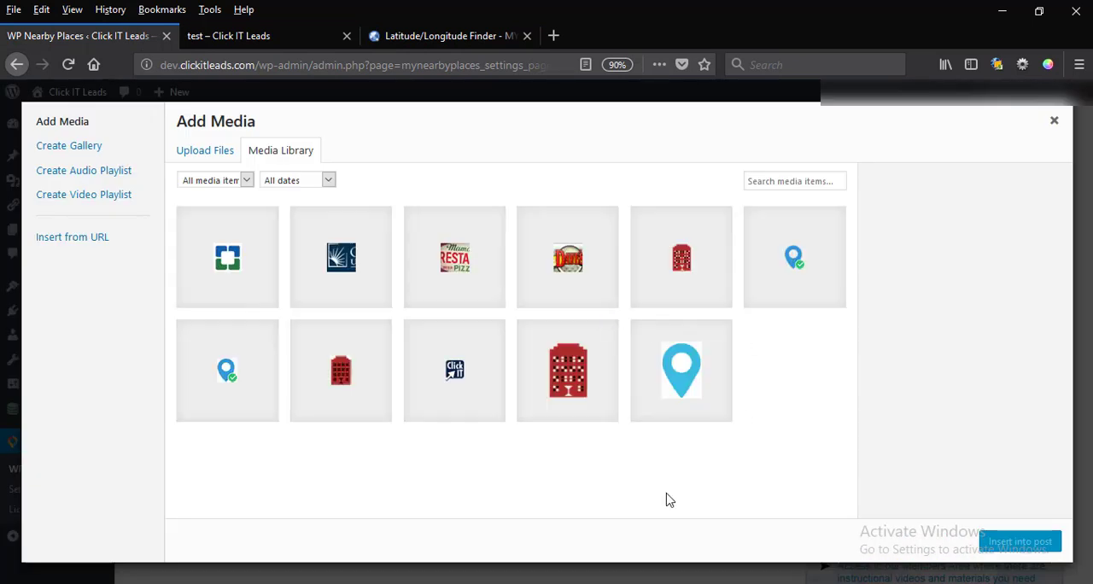
{"action": "left_click", "coordinate": [600, 390]}
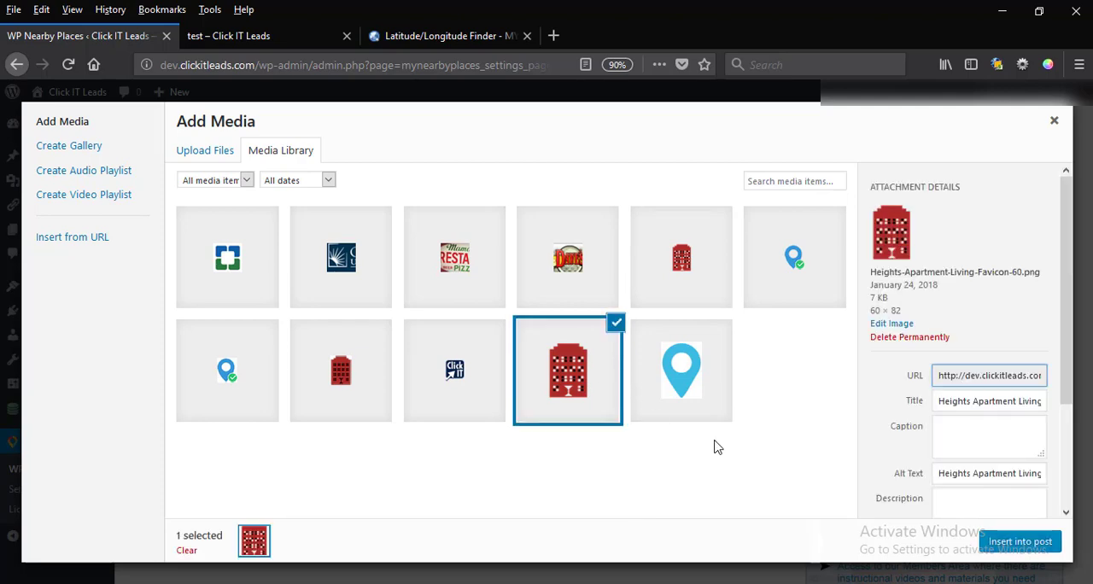
{"action": "left_click", "coordinate": [1016, 544]}
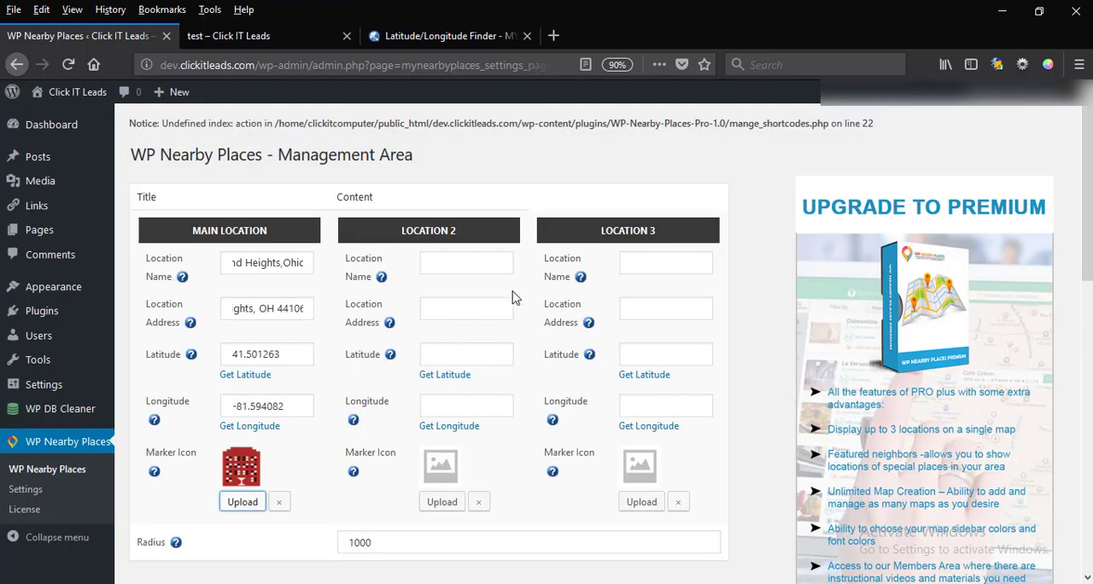
Select all nearby-place categories under Healthcare, Activities, Shopping and Religion.
{"action": "scroll", "coordinate": [519, 290], "scroll_direction": "down", "scroll_amount": 6}
{"action": "scroll", "coordinate": [524, 292], "scroll_direction": "down", "scroll_amount": 1}
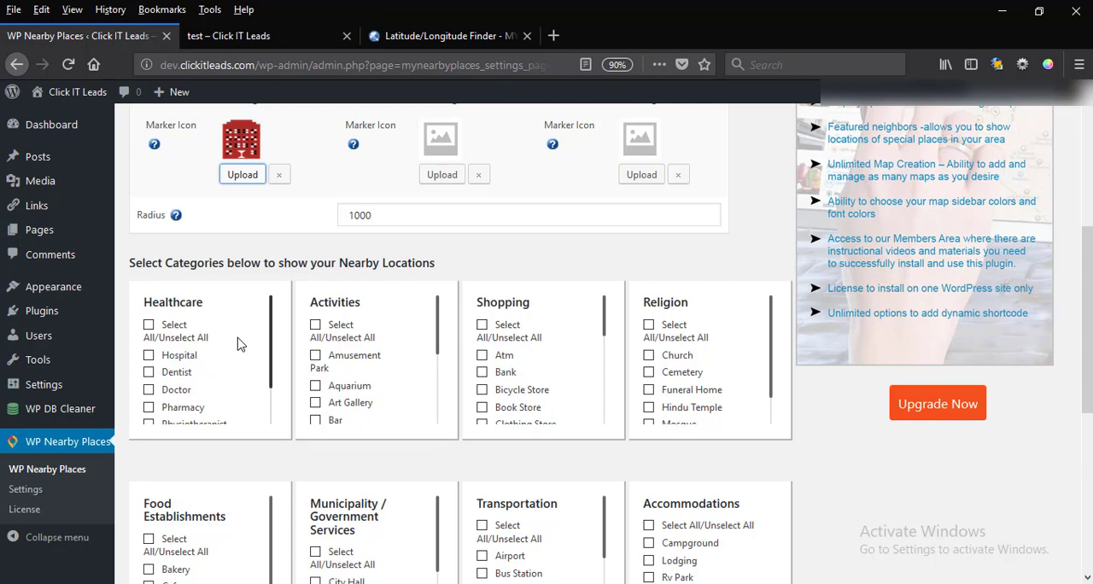
{"action": "scroll", "coordinate": [180, 365], "scroll_direction": "down", "scroll_amount": 1}
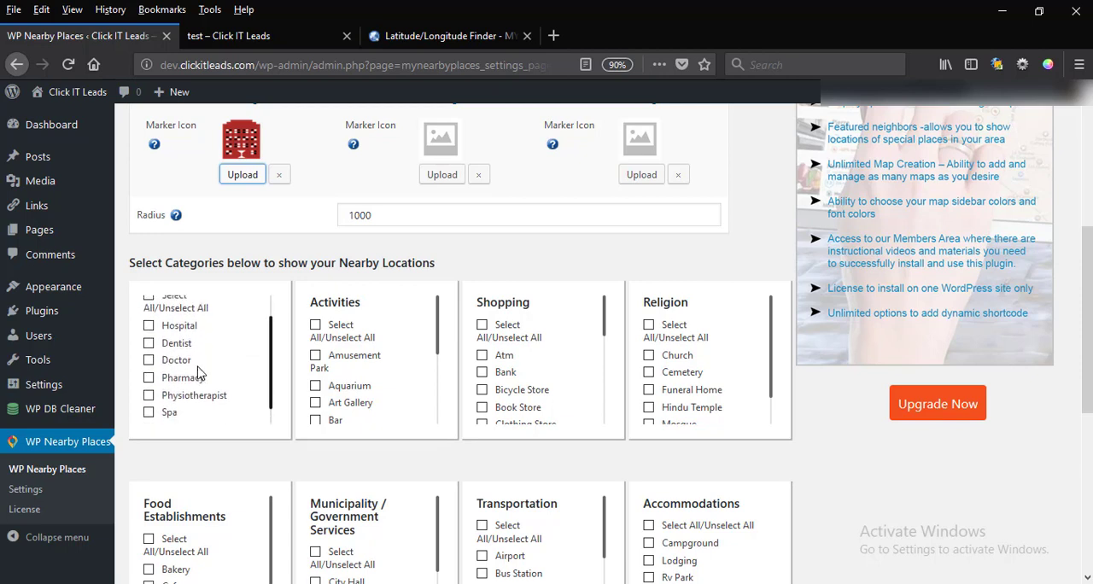
{"action": "scroll", "coordinate": [178, 367], "scroll_direction": "up", "scroll_amount": 1}
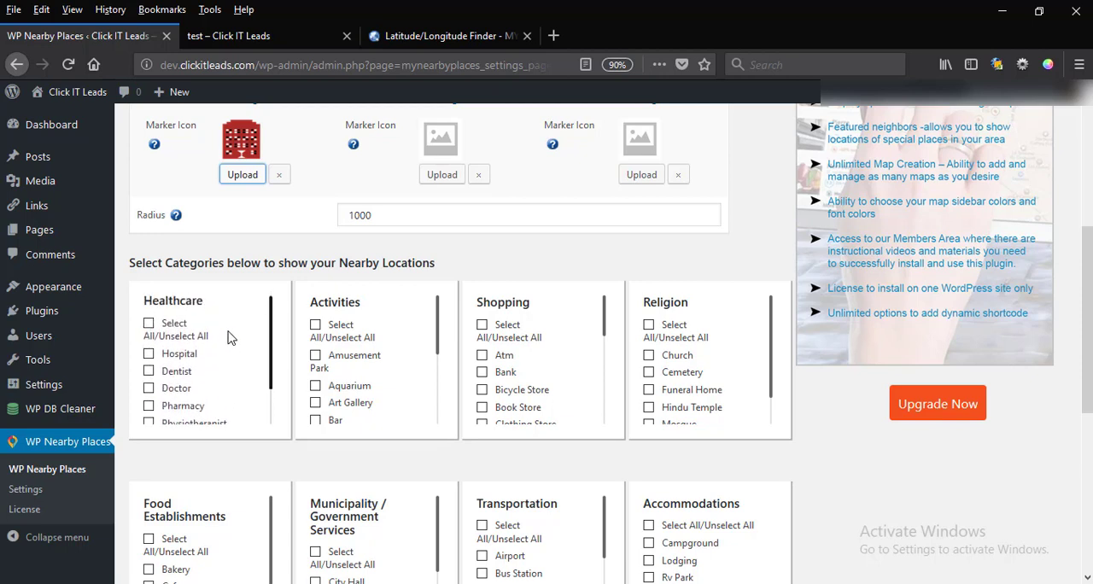
{"action": "left_click", "coordinate": [150, 325]}
{"action": "left_click", "coordinate": [315, 325]}
{"action": "left_click", "coordinate": [482, 325]}
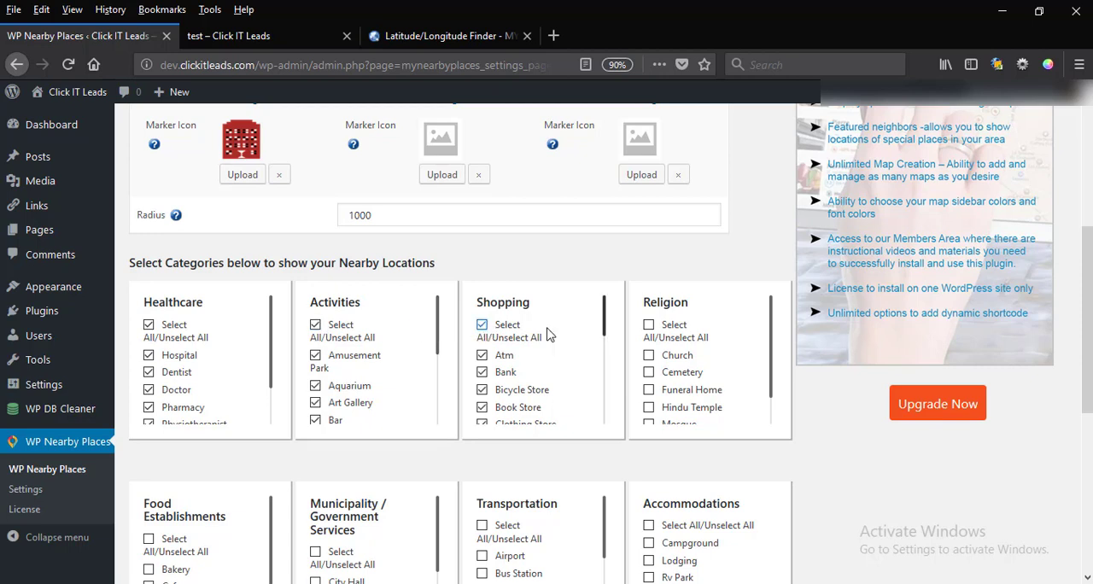
{"action": "left_click", "coordinate": [649, 326]}
{"action": "scroll", "coordinate": [529, 375], "scroll_direction": "down", "scroll_amount": 3}
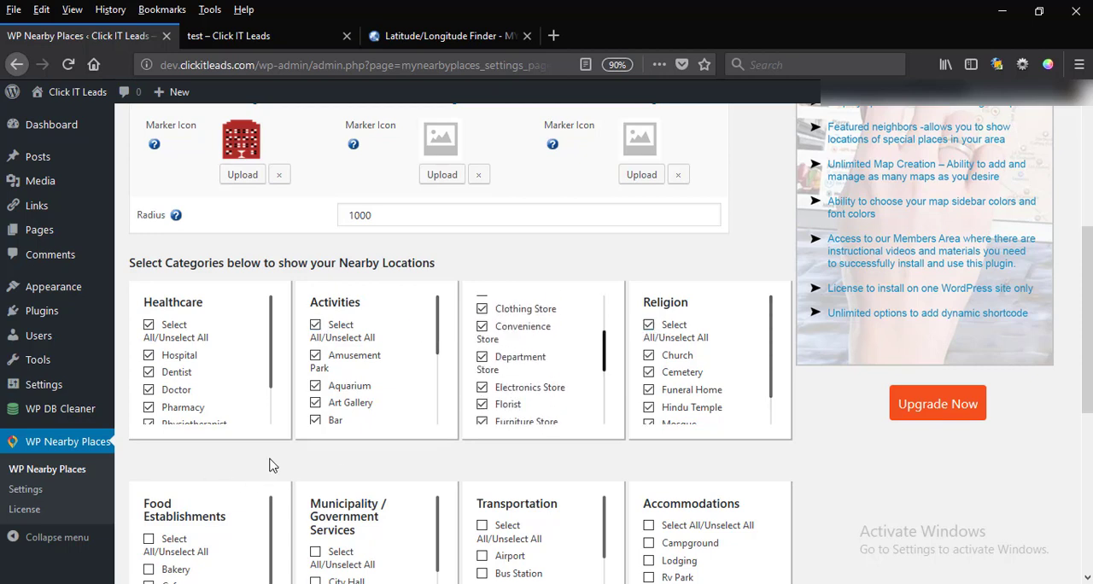
Select all categories under Food Establishments, Municipality / Government Services and Accommodations.
{"action": "scroll", "coordinate": [257, 470], "scroll_direction": "down", "scroll_amount": 1}
{"action": "left_click", "coordinate": [149, 457]}
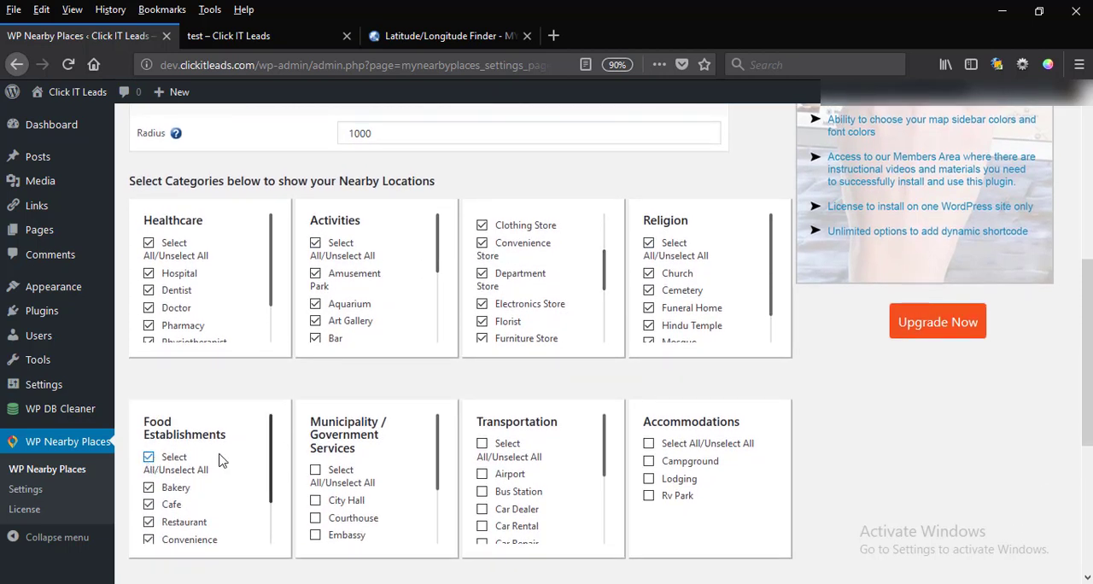
{"action": "left_click", "coordinate": [315, 470]}
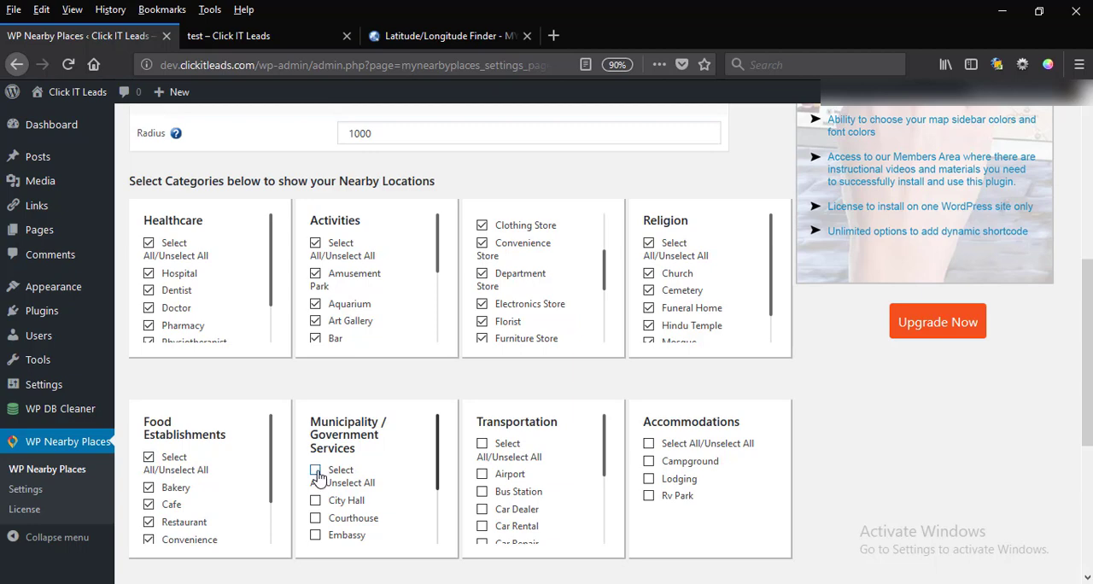
{"action": "left_click", "coordinate": [648, 443]}
Select all categories under Services, Gyms, Personal Care and Education / Schools, and save the location.
{"action": "scroll", "coordinate": [866, 446], "scroll_direction": "down", "scroll_amount": 1}
{"action": "scroll", "coordinate": [866, 446], "scroll_direction": "down", "scroll_amount": 2}
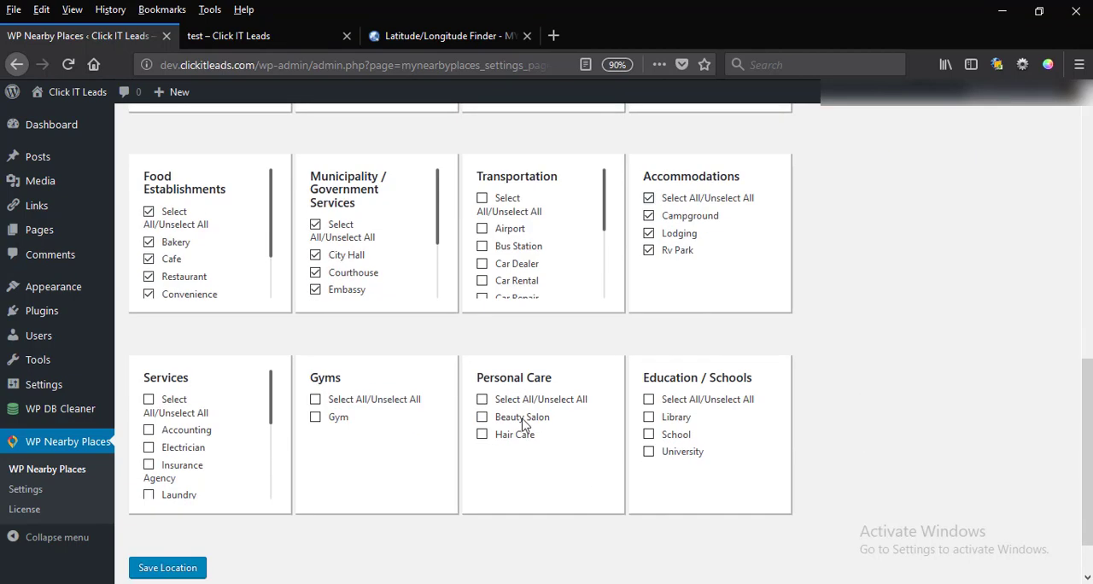
{"action": "left_click", "coordinate": [149, 399]}
{"action": "left_click", "coordinate": [316, 398]}
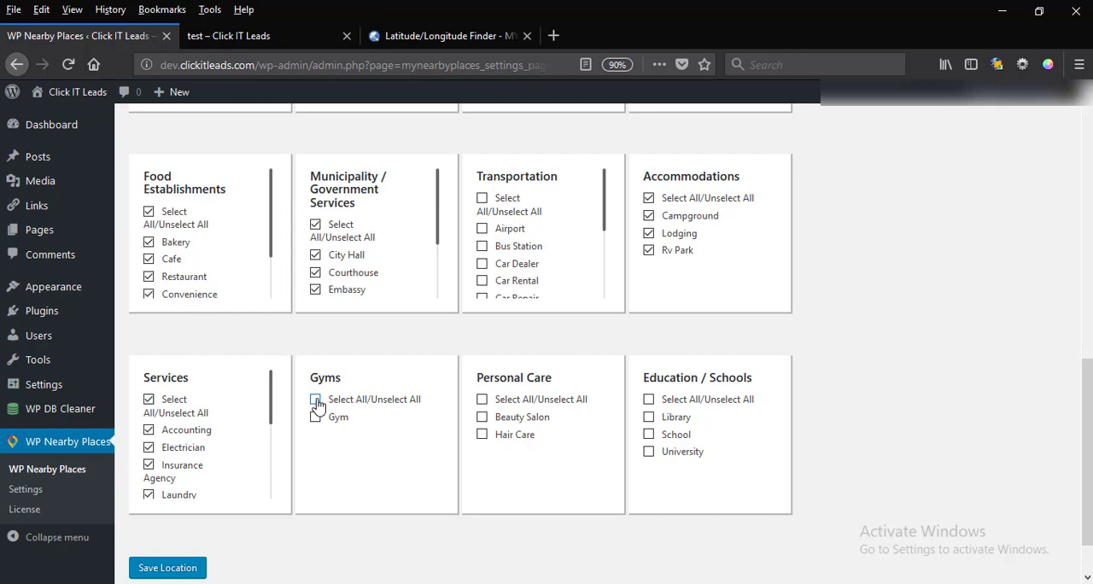
{"action": "left_click", "coordinate": [482, 398]}
{"action": "left_click", "coordinate": [649, 400]}
{"action": "scroll", "coordinate": [264, 552], "scroll_direction": "down", "scroll_amount": 1}
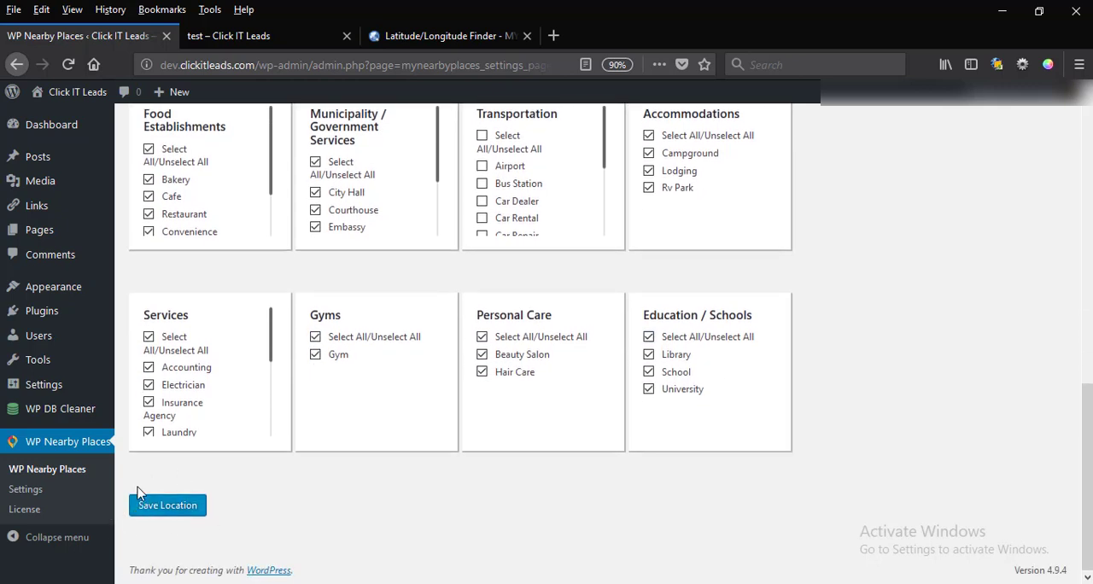
{"action": "left_click", "coordinate": [146, 505]}
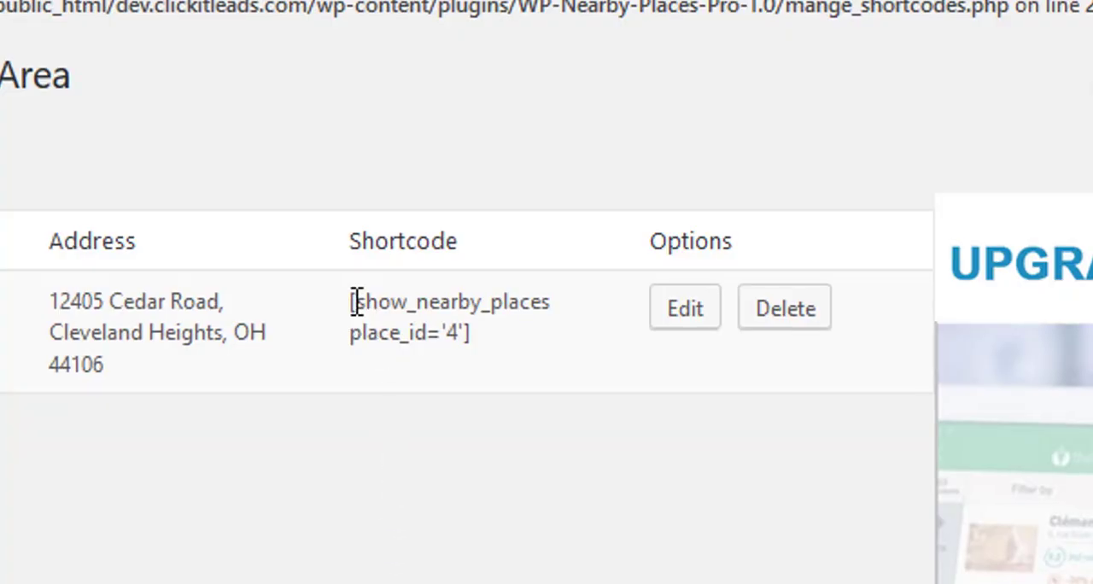
Copy the new area's shortcode and open the list of all pages in a new tab, replacing the old test tab.
{"action": "left_click_drag", "start_coordinate": [357, 302], "coordinate": [534, 368]}
{"action": "key", "text": "ctrl+c"}
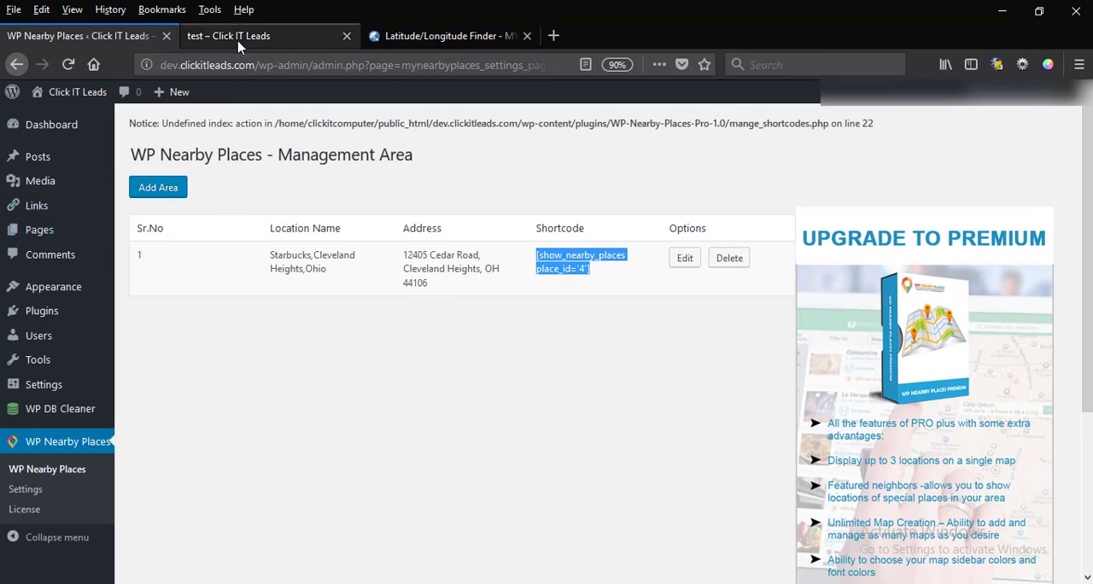
{"action": "right_click", "coordinate": [38, 231]}
{"action": "left_click", "coordinate": [94, 246]}
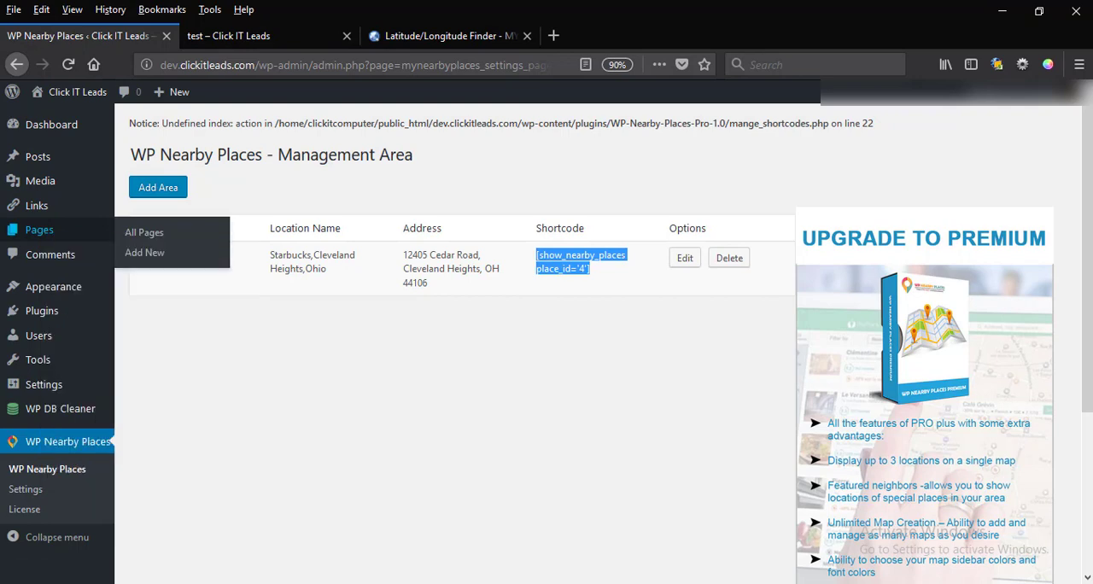
{"action": "left_click", "coordinate": [290, 37]}
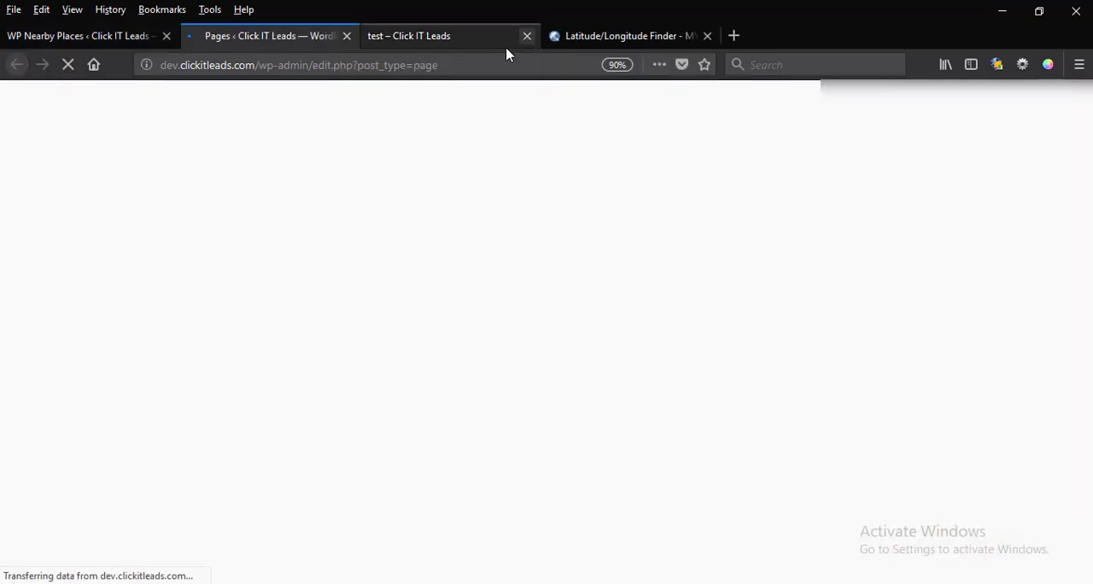
{"action": "left_click", "coordinate": [527, 36]}
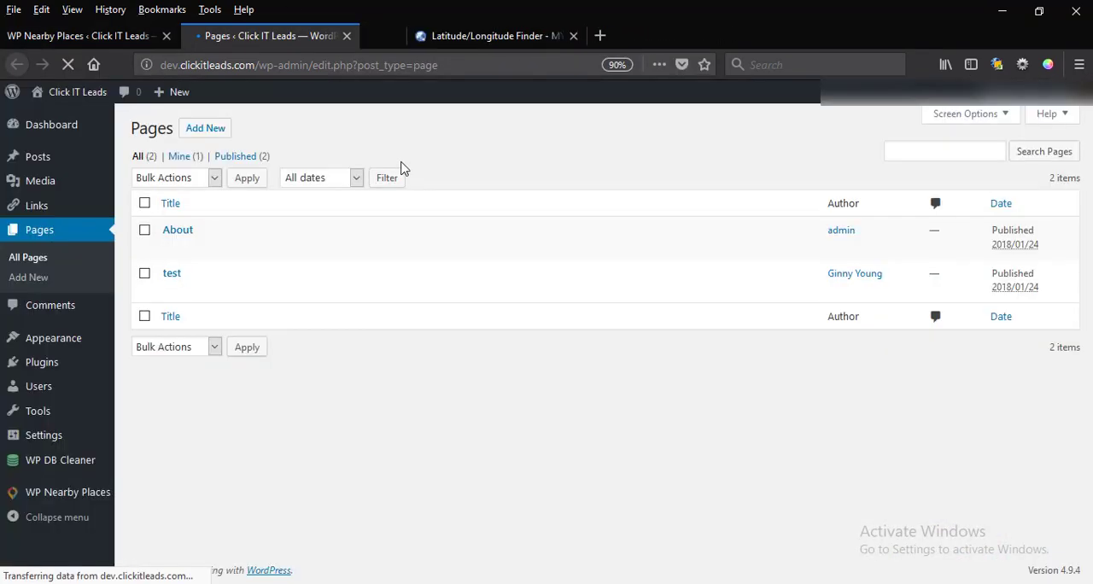
Replace the nearby-places shortcode on the test page with [show_nearby_places place_id='4'] and update the page.
{"action": "left_click", "coordinate": [197, 275]}
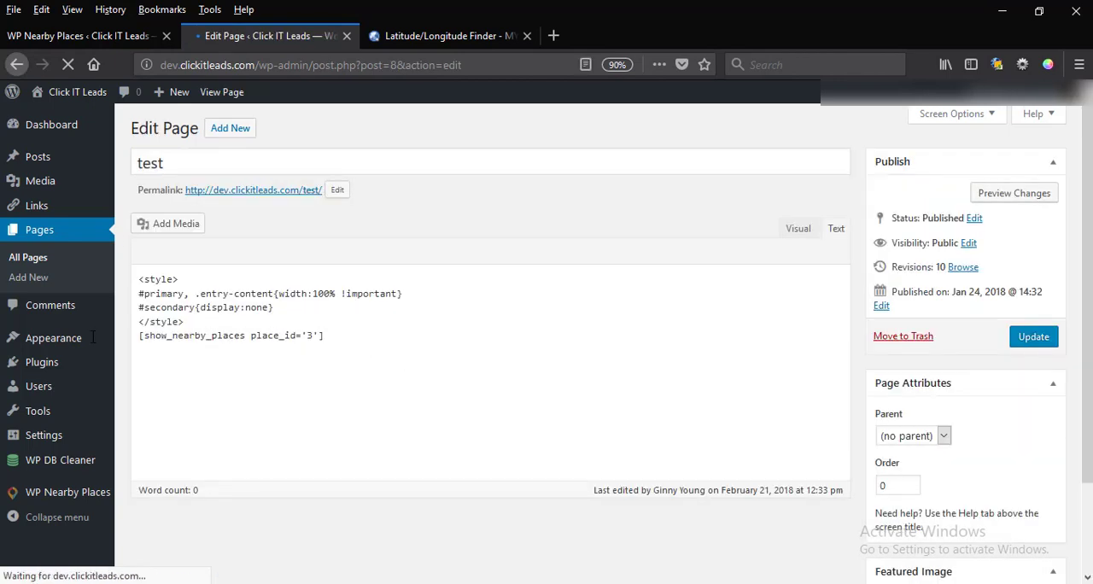
{"action": "left_click_drag", "start_coordinate": [325, 337], "coordinate": [93, 337]}
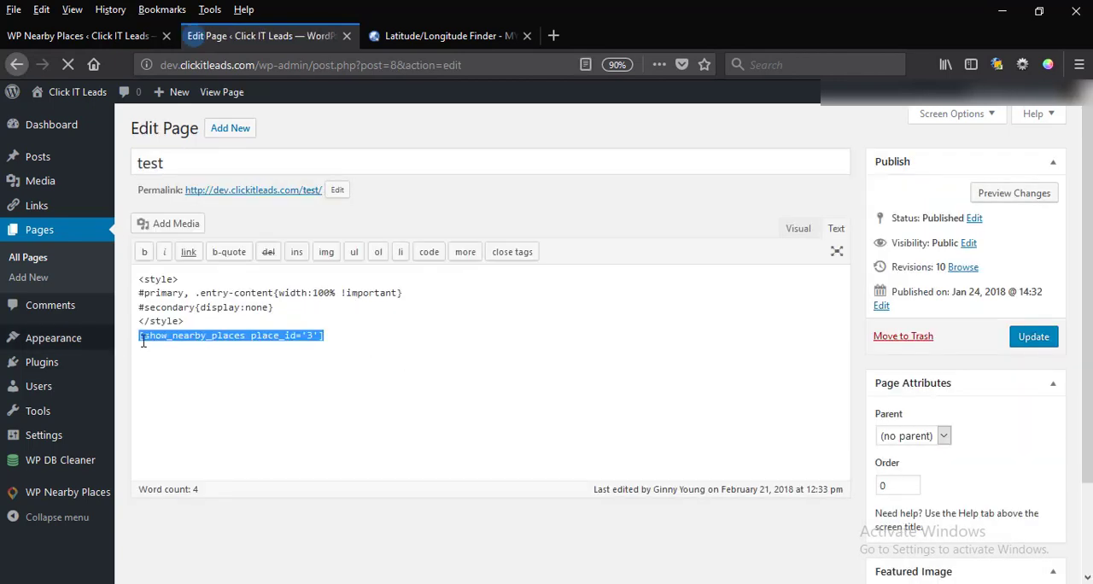
{"action": "key", "text": "ctrl+v"}
{"action": "left_click", "coordinate": [1045, 340]}
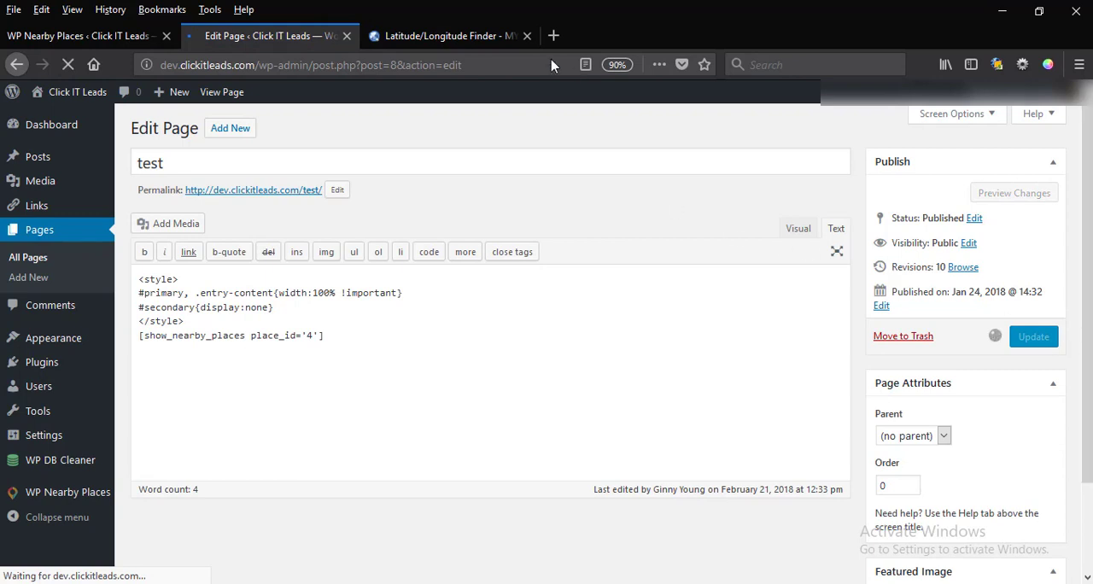
Close the Latitude/Longitude Finder tab and view the test page through its permalink in a new tab.
{"action": "left_click", "coordinate": [527, 36]}
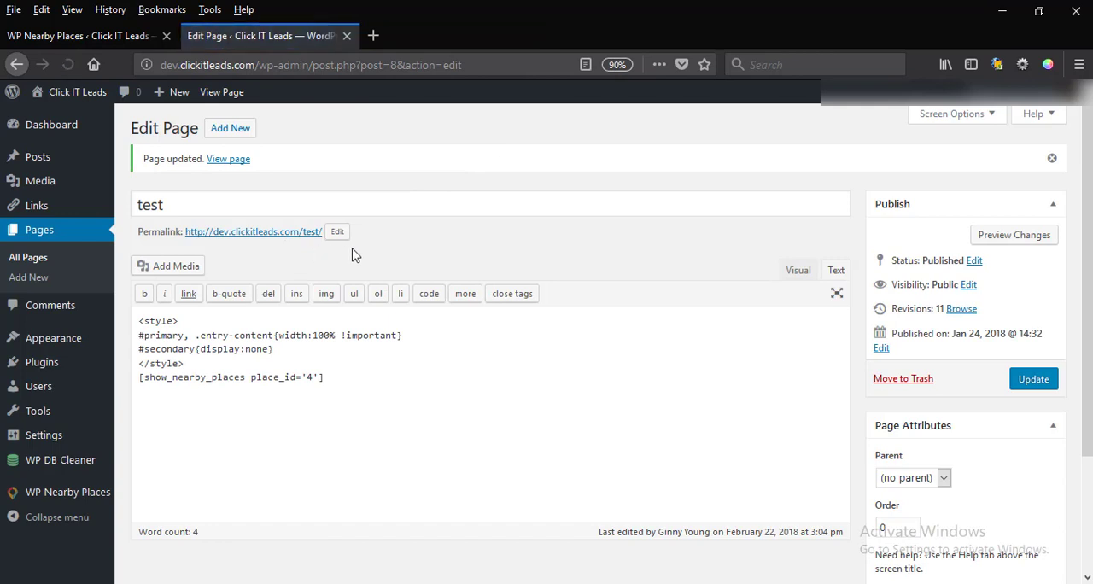
{"action": "right_click", "coordinate": [264, 237]}
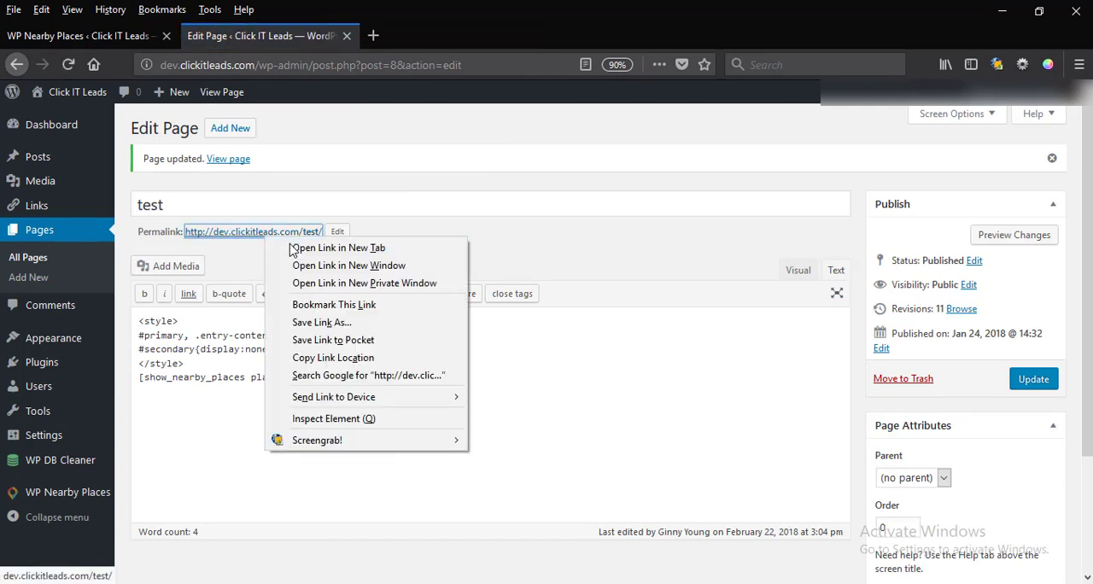
{"action": "left_click", "coordinate": [294, 246]}
{"action": "left_click", "coordinate": [429, 36]}
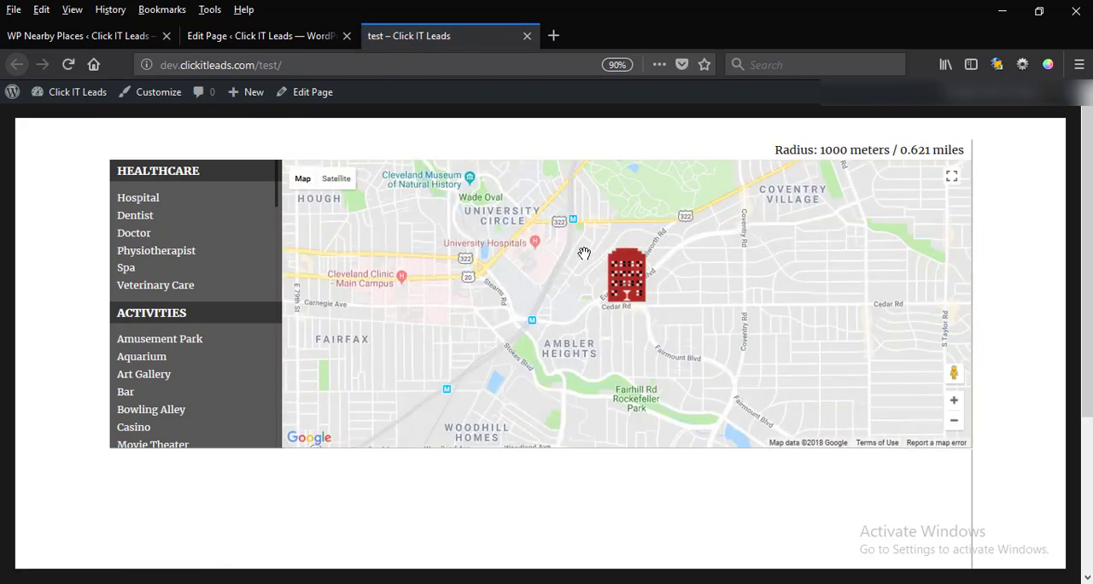
Show nearby places of the Hospital category on the map and read through the listed results.
{"action": "left_click", "coordinate": [178, 198]}
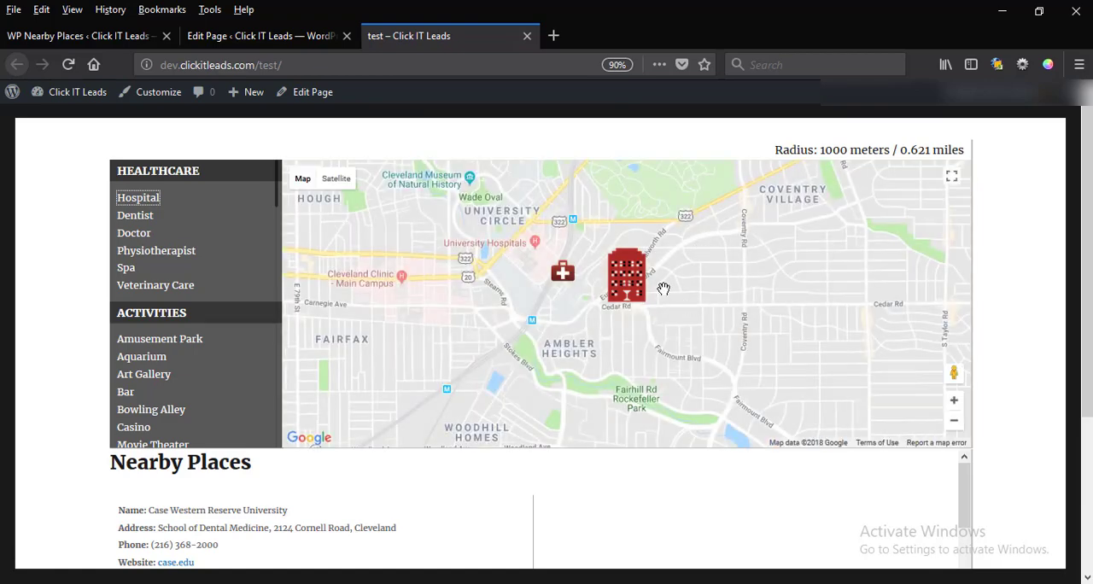
{"action": "scroll", "coordinate": [666, 290], "scroll_direction": "down", "scroll_amount": 4}
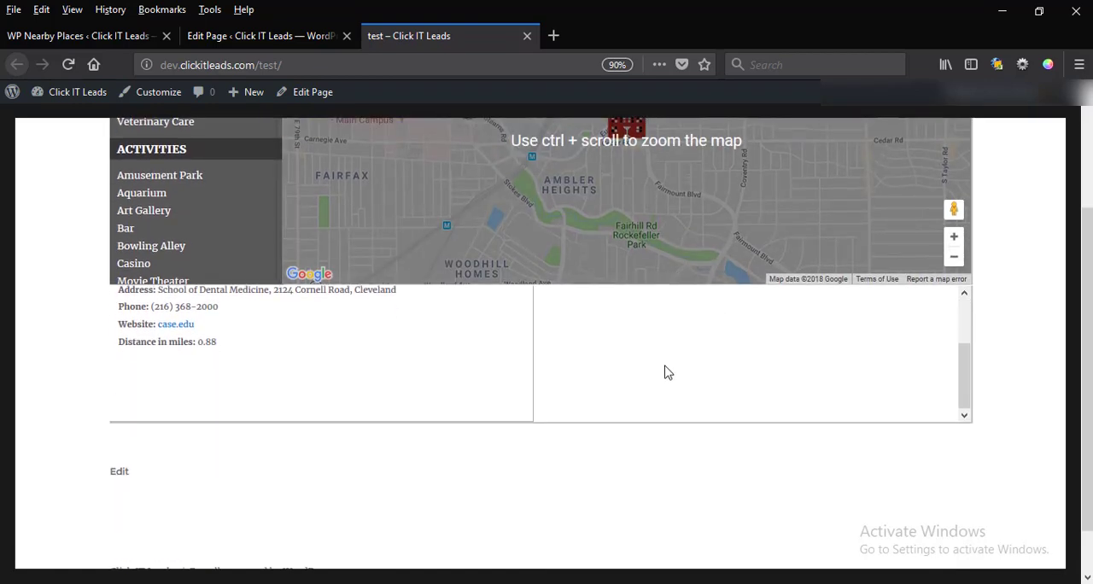
{"action": "scroll", "coordinate": [767, 355], "scroll_direction": "up", "scroll_amount": 4}
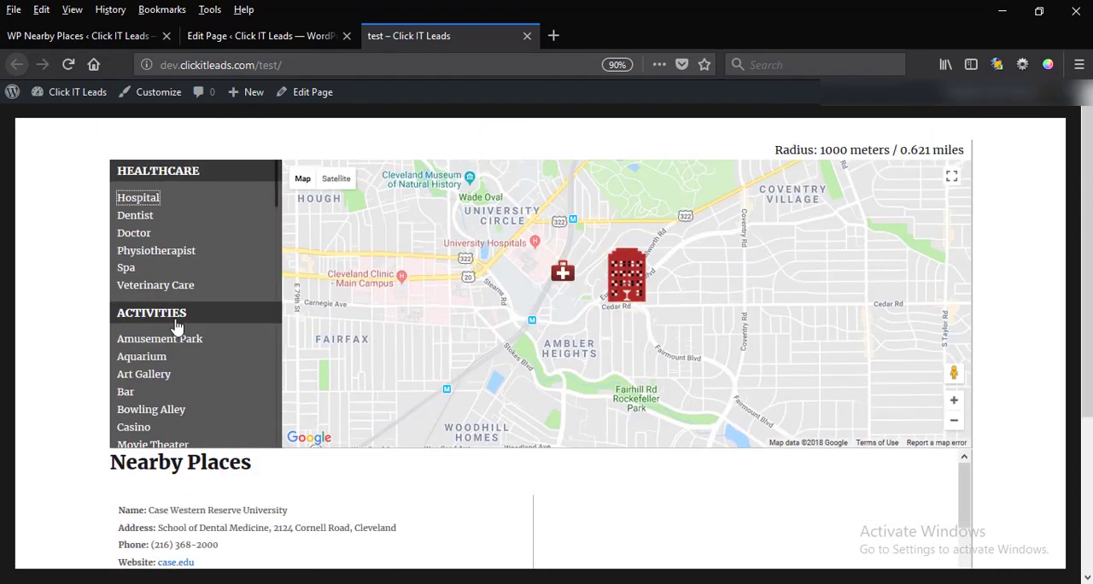
Show nearby places of the Bakery category under Food Establishments and read through the listed results.
{"action": "scroll", "coordinate": [212, 324], "scroll_direction": "down", "scroll_amount": 8}
{"action": "scroll", "coordinate": [213, 306], "scroll_direction": "up", "scroll_amount": 4}
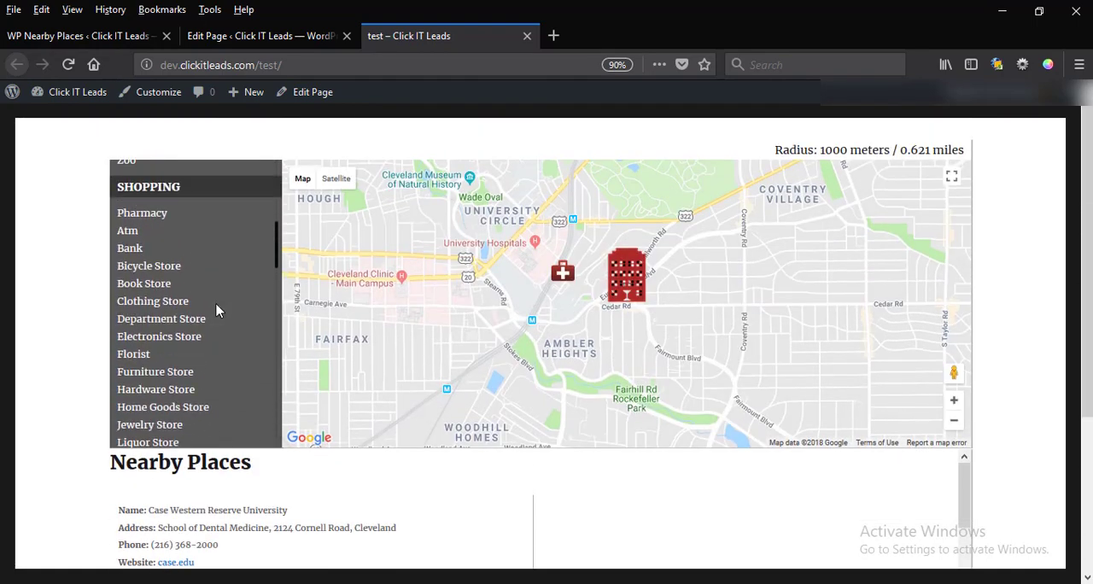
{"action": "scroll", "coordinate": [216, 310], "scroll_direction": "down", "scroll_amount": 4}
{"action": "scroll", "coordinate": [216, 310], "scroll_direction": "down", "scroll_amount": 8}
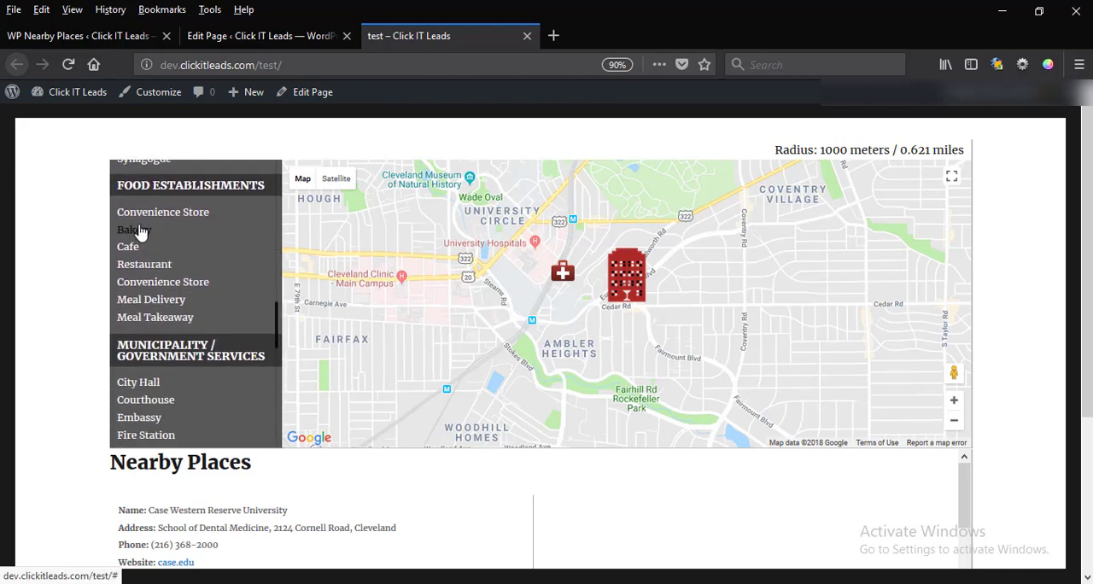
{"action": "left_click", "coordinate": [139, 230]}
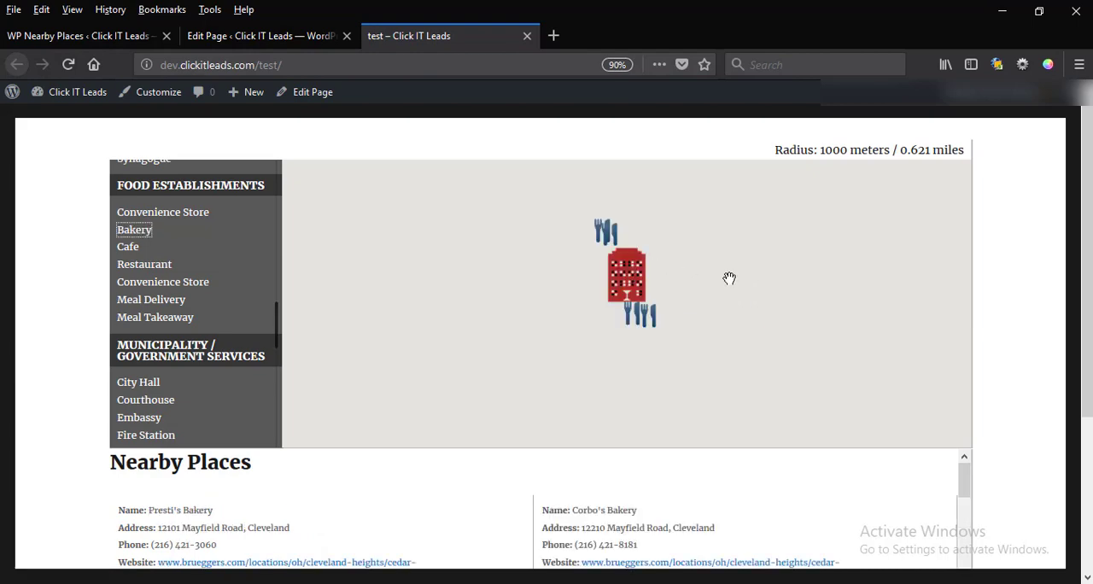
{"action": "scroll", "coordinate": [751, 284], "scroll_direction": "down", "scroll_amount": 5}
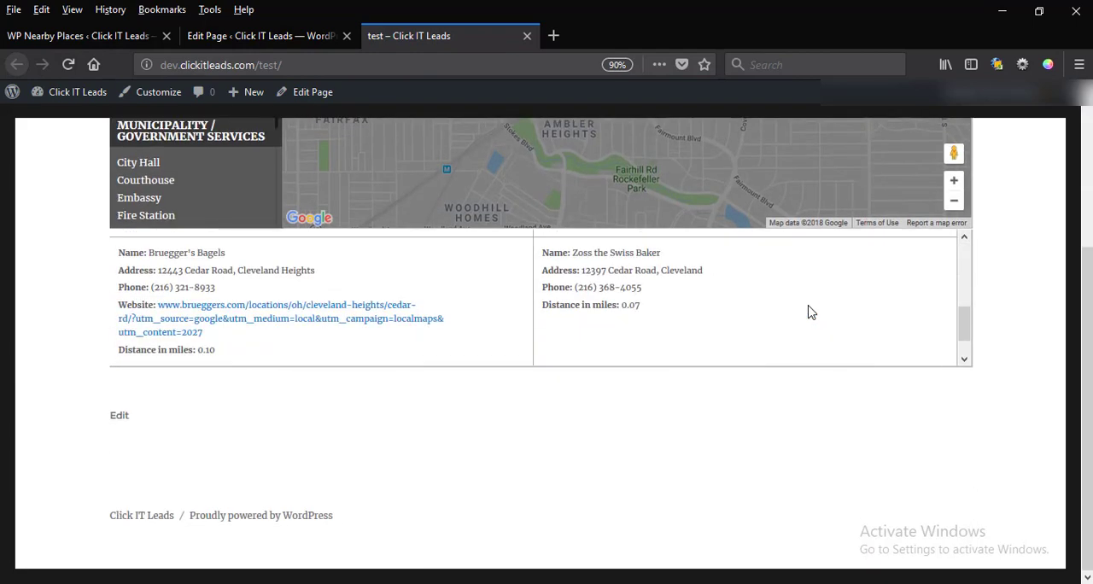
{"action": "scroll", "coordinate": [807, 311], "scroll_direction": "up", "scroll_amount": 1}
{"action": "scroll", "coordinate": [807, 311], "scroll_direction": "up", "scroll_amount": 5}
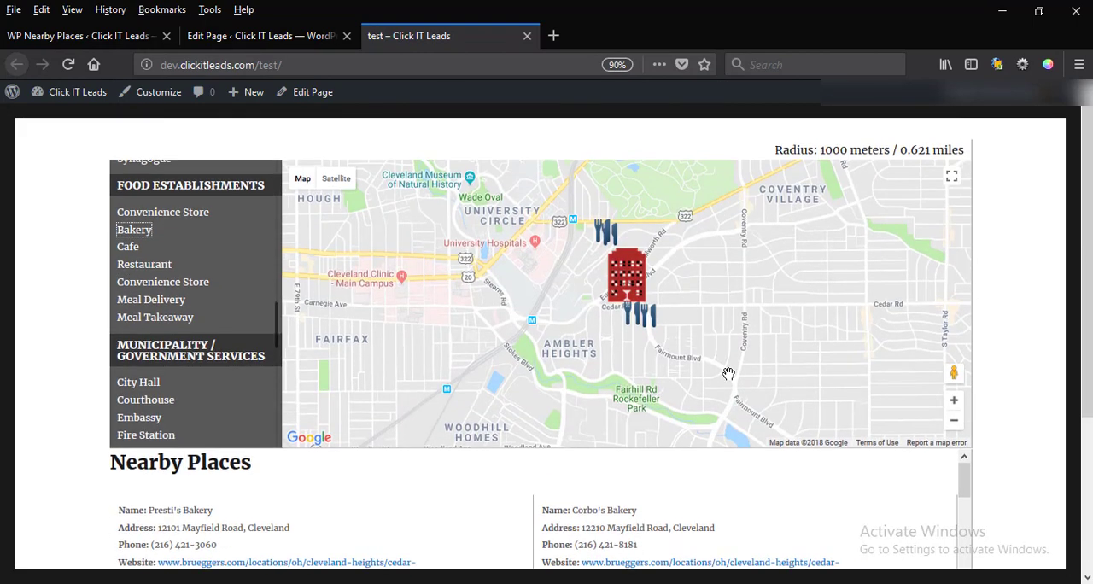
Zoom the map in and back out, and open the info window of a bakery marker just below the main location.
{"action": "left_click", "coordinate": [954, 399]}
{"action": "scroll", "coordinate": [680, 352], "scroll_direction": "up", "scroll_amount": 2}
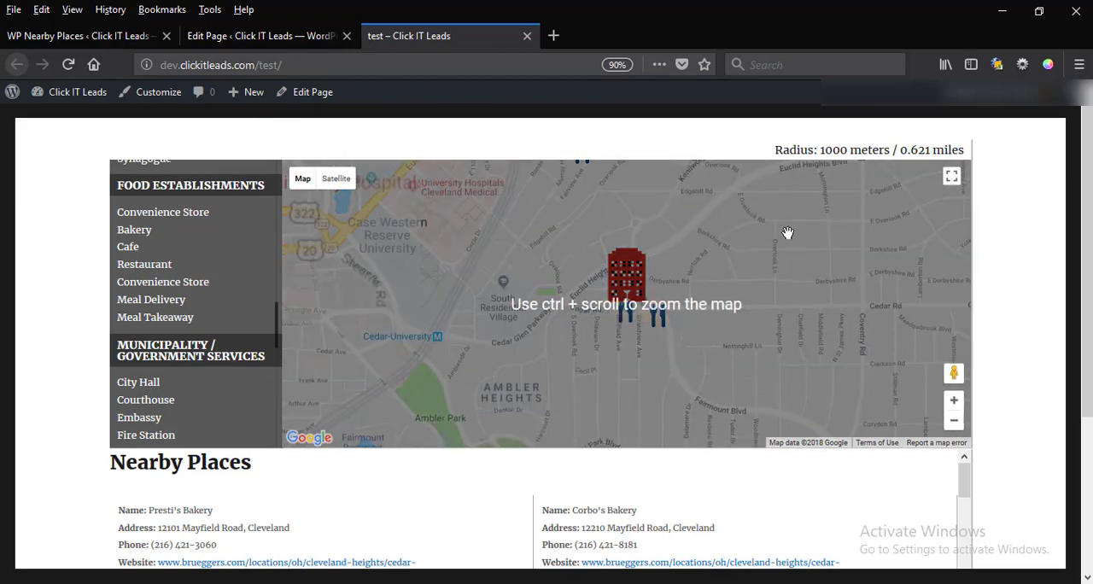
{"action": "left_click", "coordinate": [954, 419]}
{"action": "left_click", "coordinate": [653, 323]}
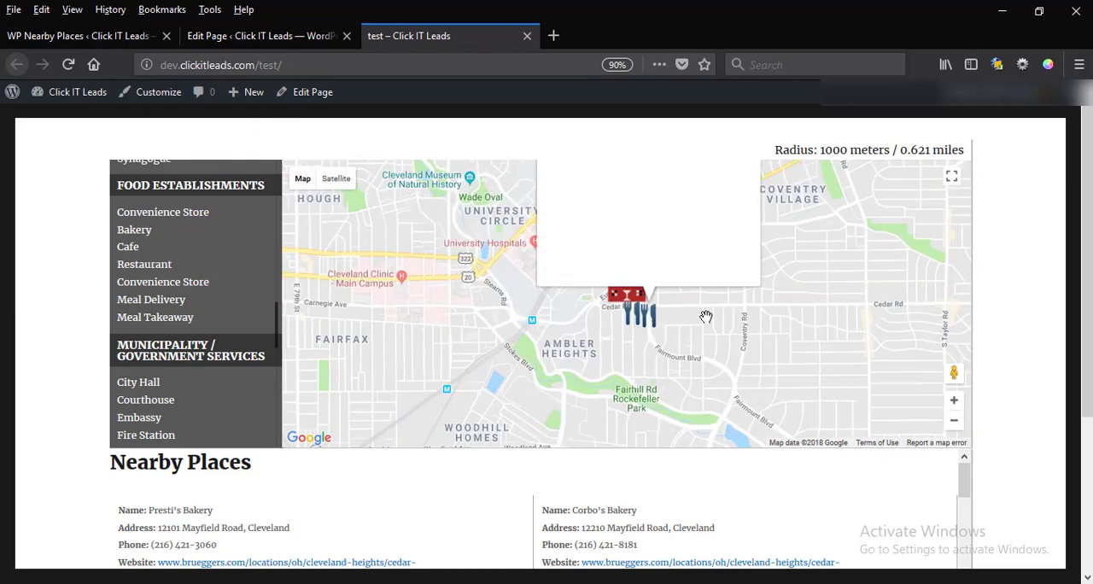